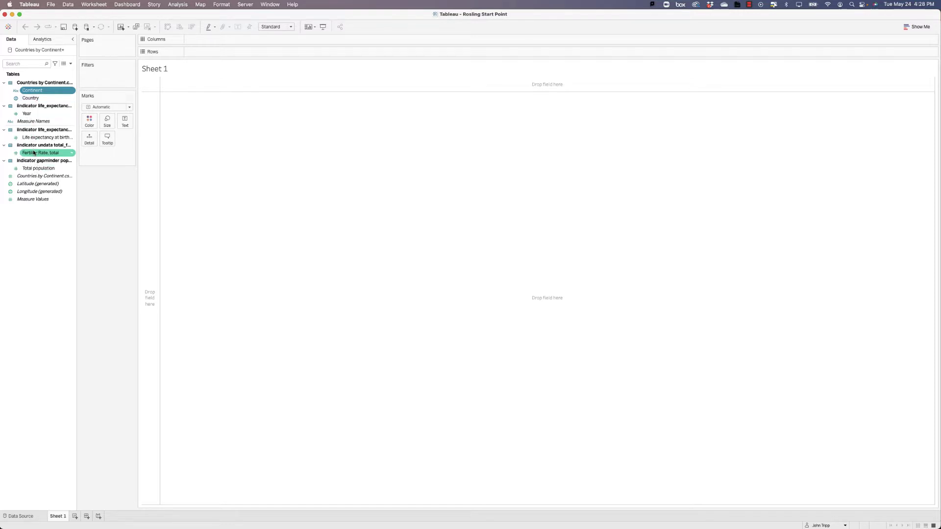
- Place Fertility Rate, total on Rows and life expectancy at birth on Columns as a summed scatter
{"action": "left_click", "coordinate": [30, 99], "text": "super"}
{"action": "mouse_move", "coordinate": [38, 154]}
{"action": "left_mouse_down"}
{"action": "mouse_move", "coordinate": [181, 100]}
{"action": "mouse_move", "coordinate": [223, 50]}
{"action": "left_mouse_up"}
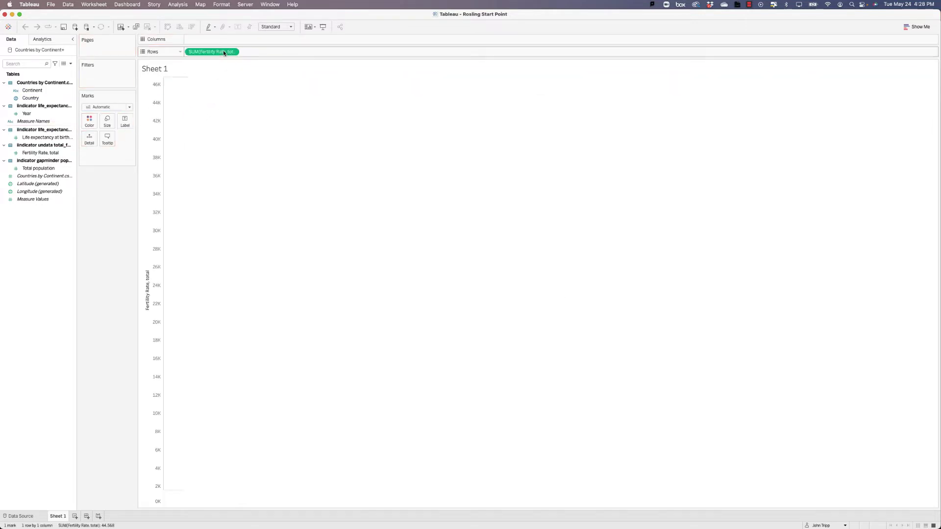
{"action": "left_click_drag", "start_coordinate": [30, 137], "coordinate": [210, 42]}
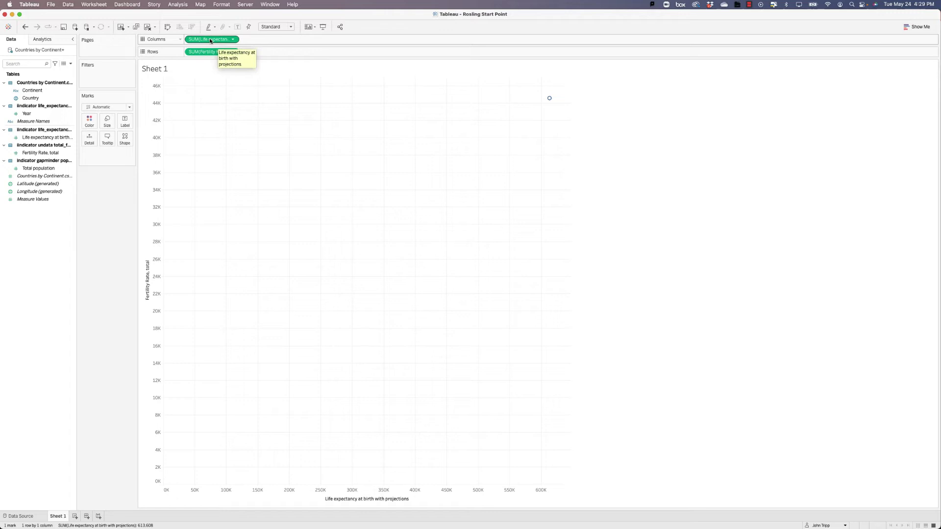
{"action": "left_click", "coordinate": [167, 26]}
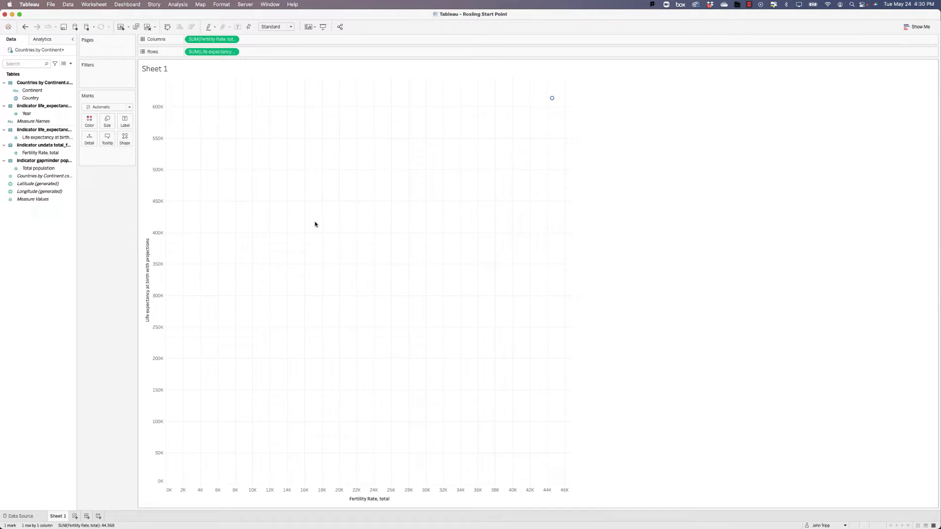
{"action": "mouse_move", "coordinate": [553, 100]}
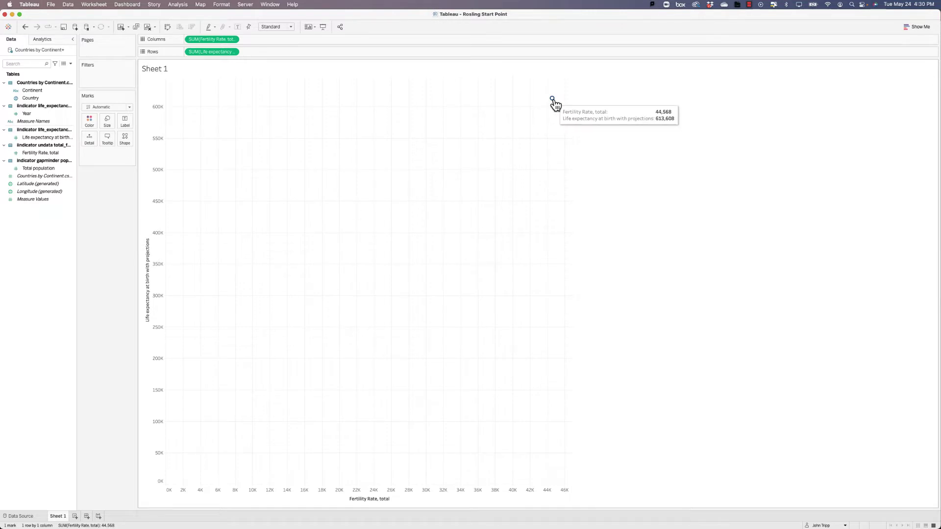
- Turn off Aggregate Measures in the Analysis menu so each country-year plots as its own mark
{"action": "left_click", "coordinate": [179, 5]}
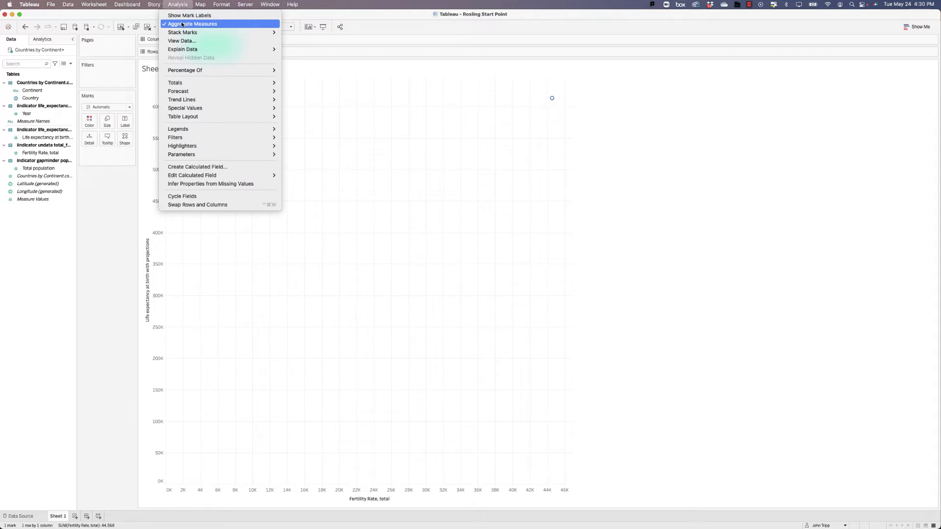
{"action": "left_click", "coordinate": [182, 24]}
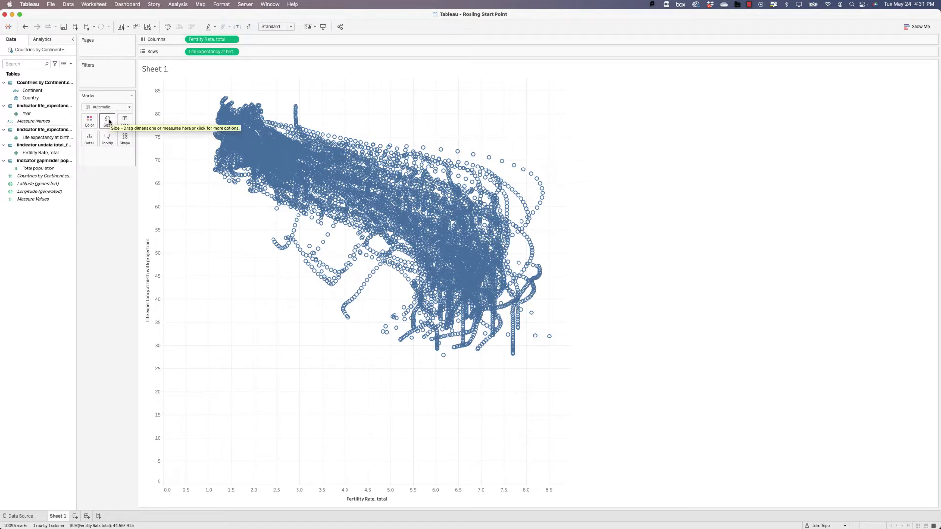
- Size the marks by Total population and change the mark type to Circle
{"action": "left_click", "coordinate": [37, 169]}
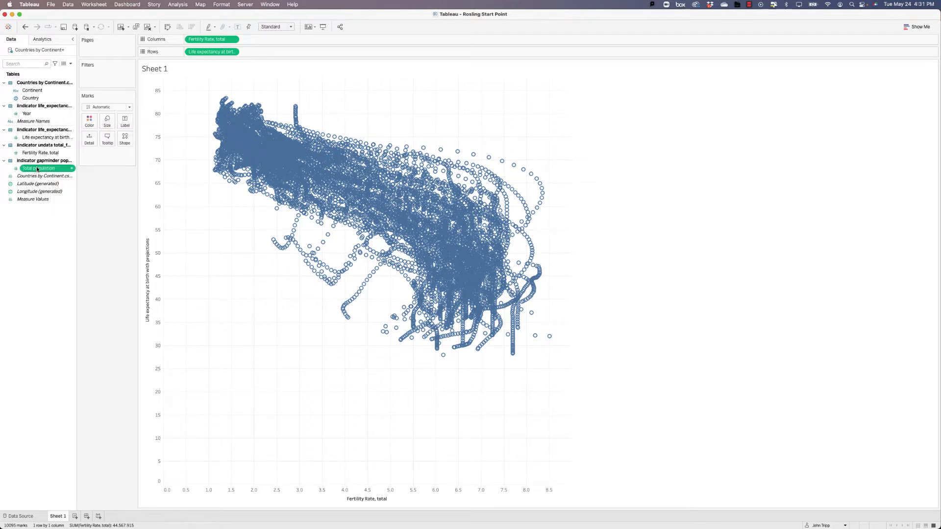
{"action": "left_click_drag", "start_coordinate": [37, 169], "coordinate": [107, 123]}
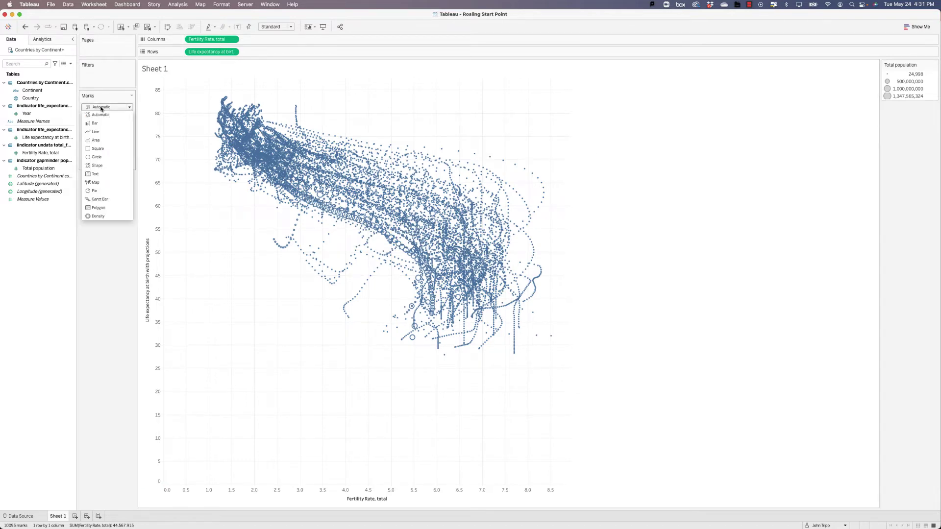
{"action": "left_click", "coordinate": [101, 158]}
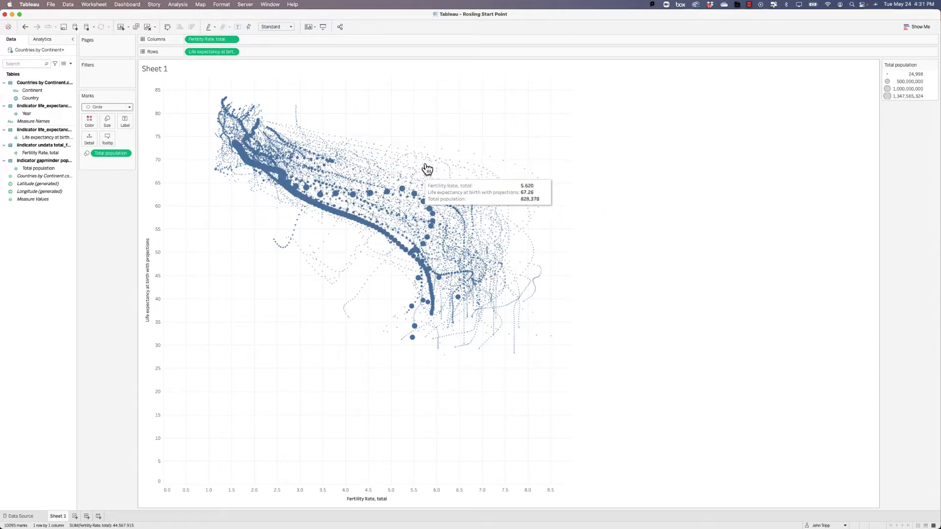
- Increase the mark size setting so every population bubble is considerably larger
{"action": "left_click", "coordinate": [107, 122]}
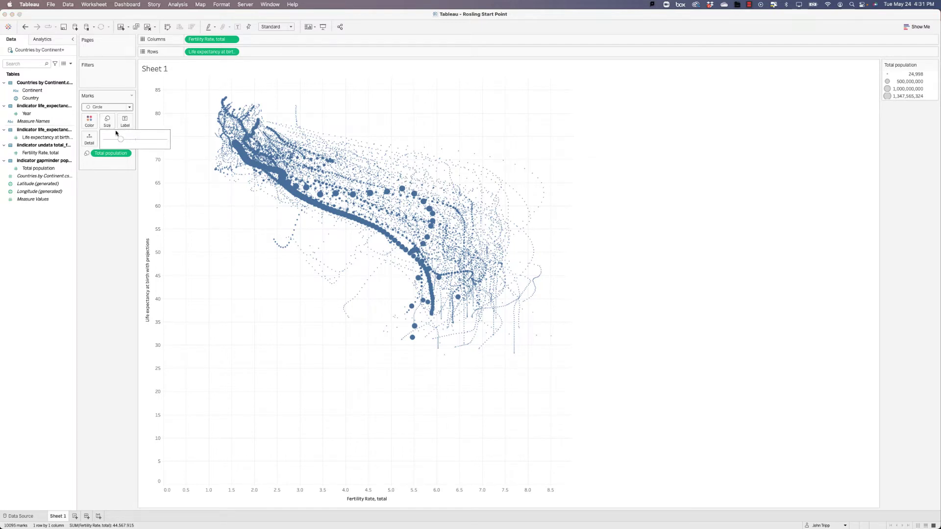
{"action": "left_click_drag", "start_coordinate": [120, 139], "coordinate": [147, 142]}
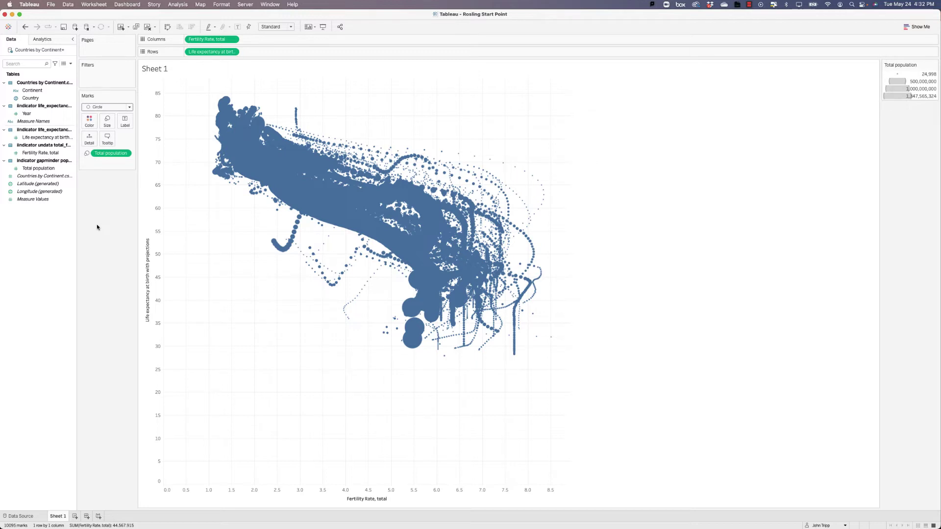
- Assign the Continent field to Color so bubbles are coloured by continent
{"action": "left_click", "coordinate": [49, 91]}
{"action": "left_click", "coordinate": [32, 92]}
{"action": "left_click_drag", "start_coordinate": [31, 92], "coordinate": [88, 122]}
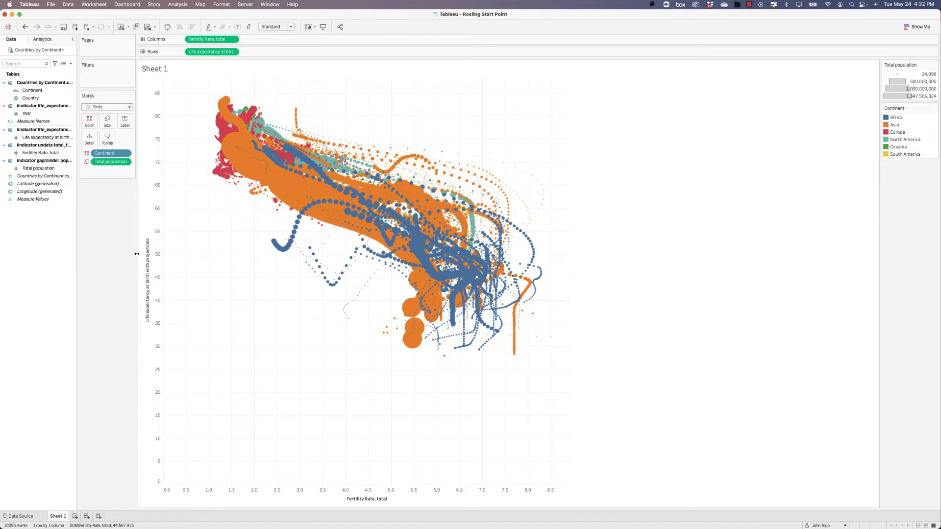
{"action": "mouse_move", "coordinate": [235, 145]}
- Add Year to the Pages shelf so the chart shows one year at a time, starting at 1950
{"action": "left_click", "coordinate": [24, 115]}
{"action": "left_click_drag", "start_coordinate": [25, 115], "coordinate": [96, 50]}
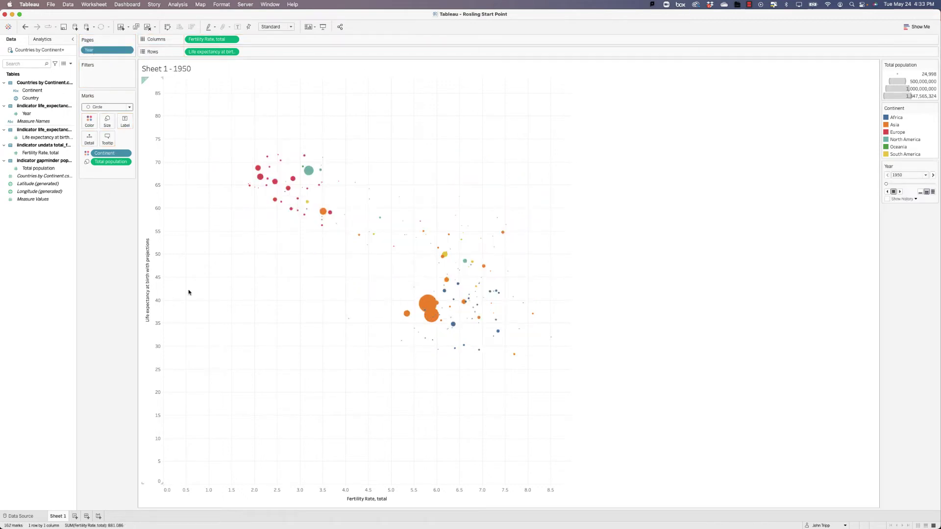
{"action": "mouse_move", "coordinate": [281, 158]}
{"action": "mouse_move", "coordinate": [431, 317]}
{"action": "mouse_move", "coordinate": [504, 234]}
{"action": "mouse_move", "coordinate": [422, 342]}
- Enlarge the 1950 bubbles further with the mark size slider
{"action": "left_click", "coordinate": [107, 123]}
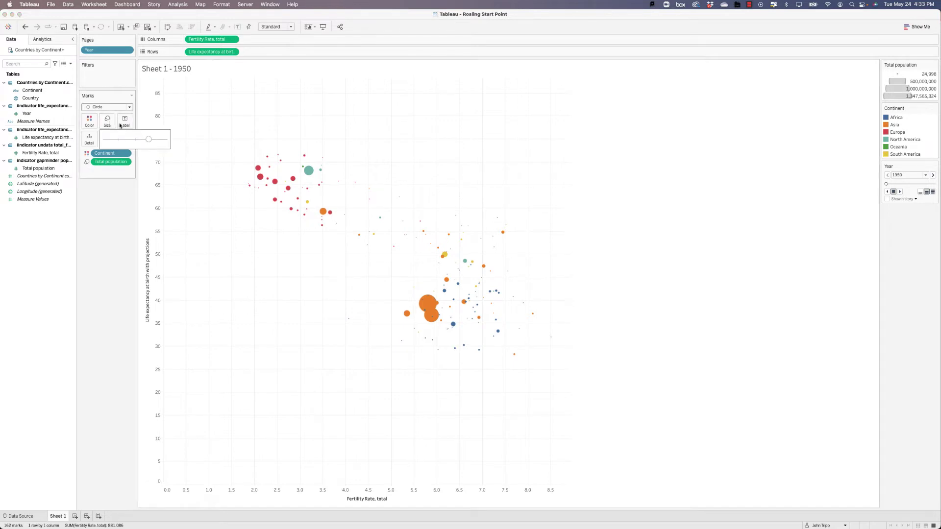
{"action": "left_click_drag", "start_coordinate": [149, 139], "coordinate": [162, 140]}
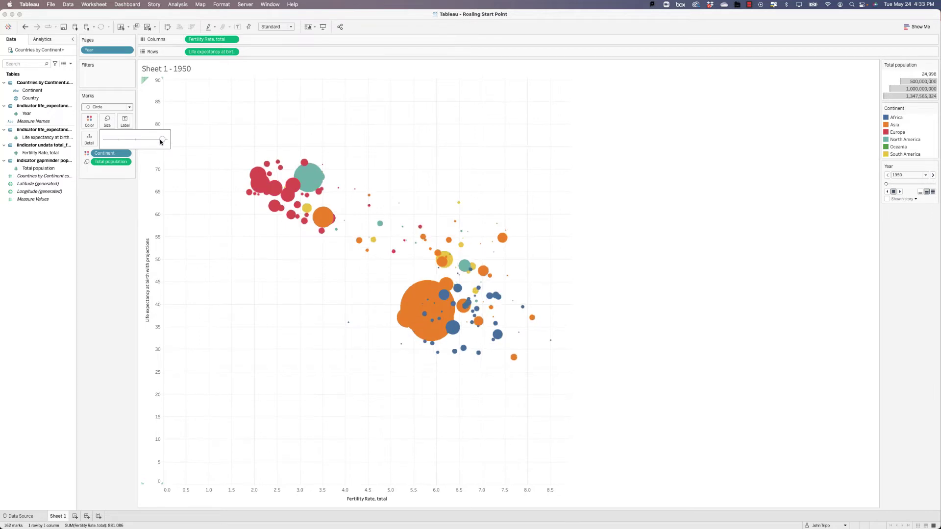
{"action": "mouse_move", "coordinate": [467, 236]}
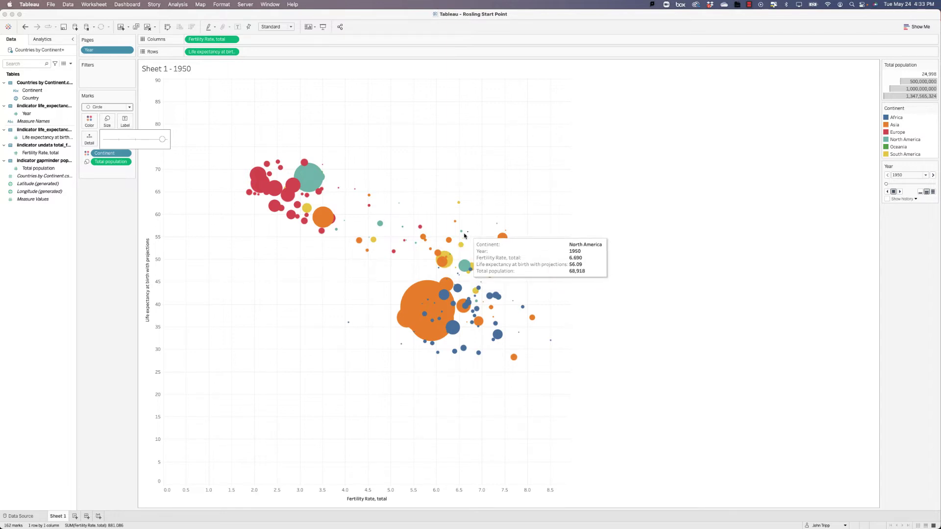
{"action": "mouse_move", "coordinate": [324, 219]}
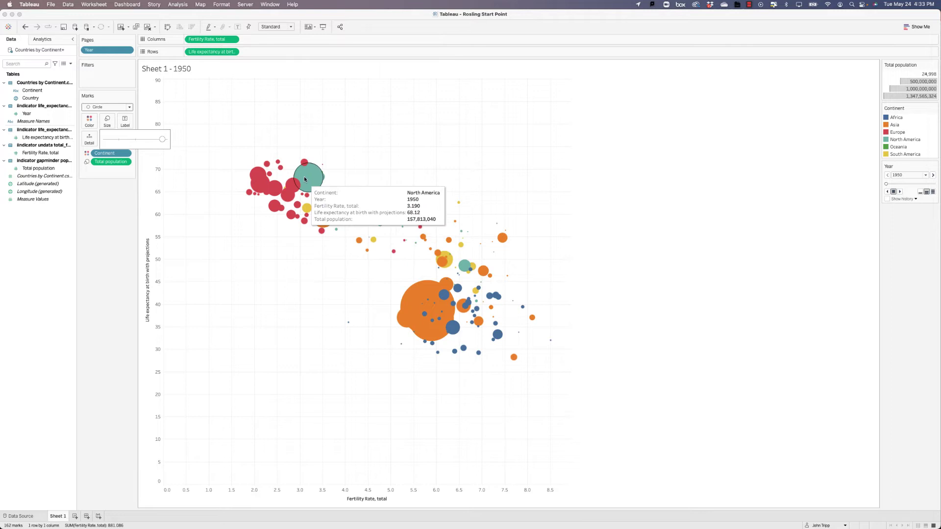
{"action": "mouse_move", "coordinate": [470, 269]}
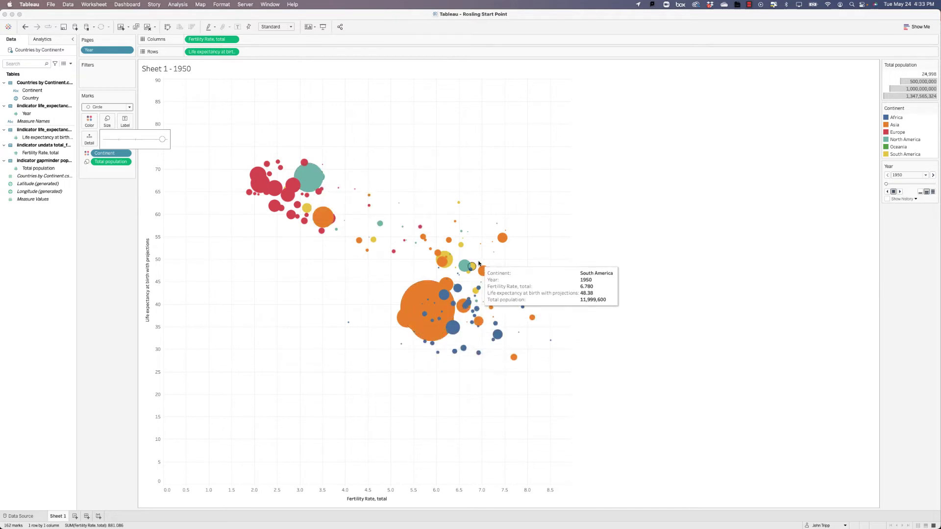
{"action": "left_click", "coordinate": [104, 263]}
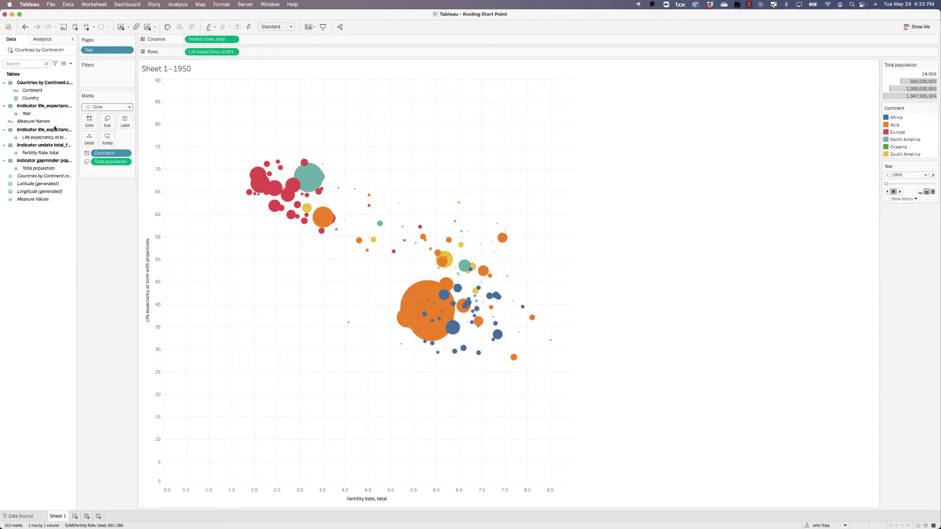
{"action": "left_click_drag", "start_coordinate": [31, 98], "coordinate": [89, 137]}
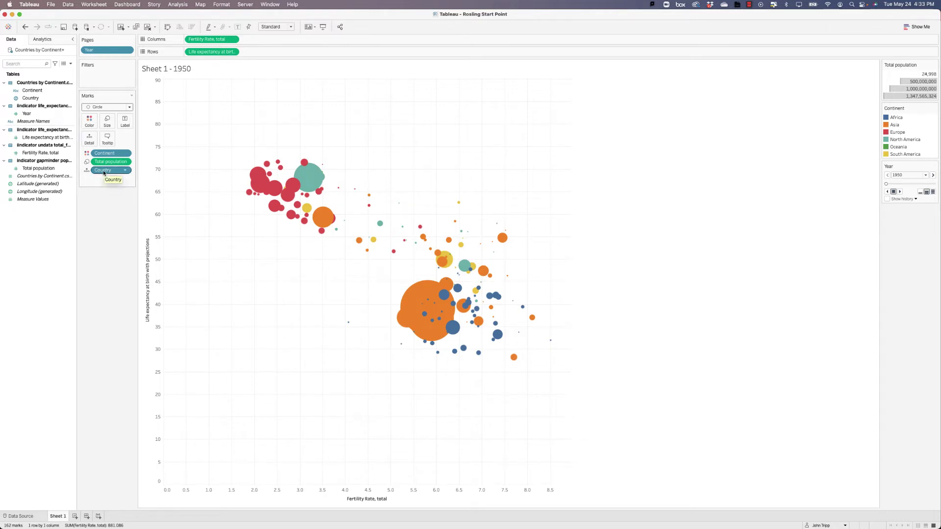
{"action": "mouse_move", "coordinate": [324, 219]}
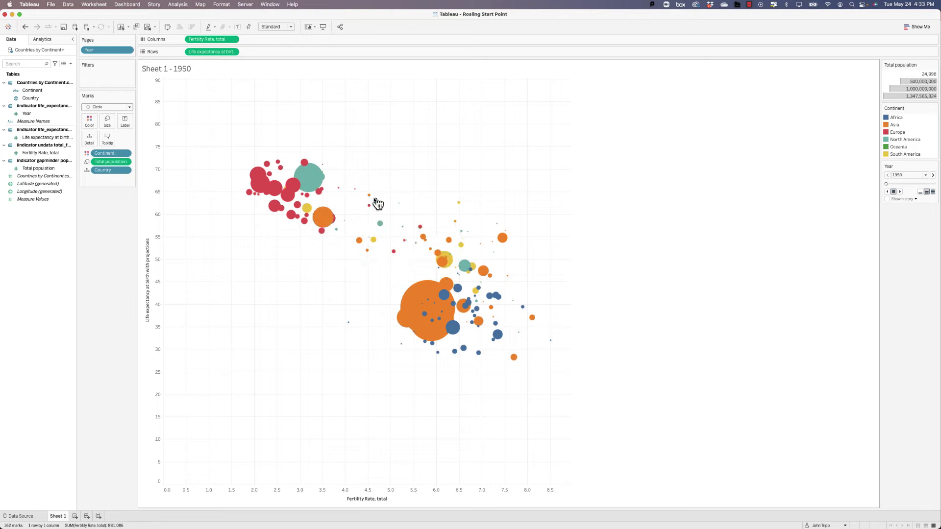
{"action": "mouse_move", "coordinate": [400, 205]}
{"action": "mouse_move", "coordinate": [403, 232]}
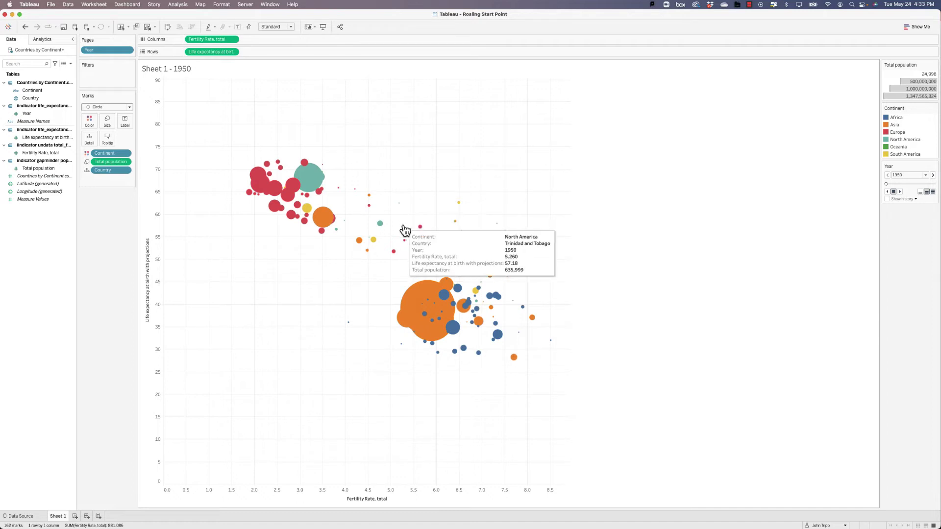
{"action": "mouse_move", "coordinate": [349, 323]}
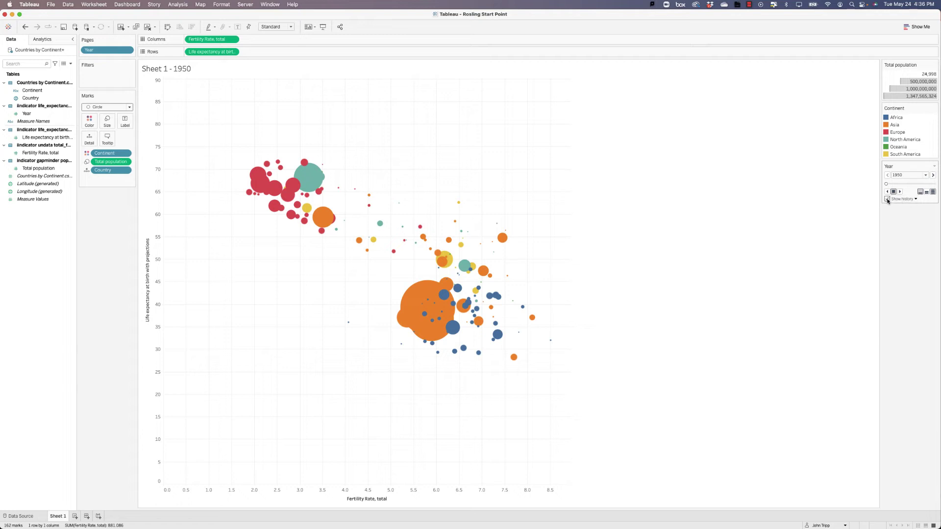
- Show history for all marks, set Fast playback speed, and play the years through to 2011
{"action": "left_click", "coordinate": [915, 200]}
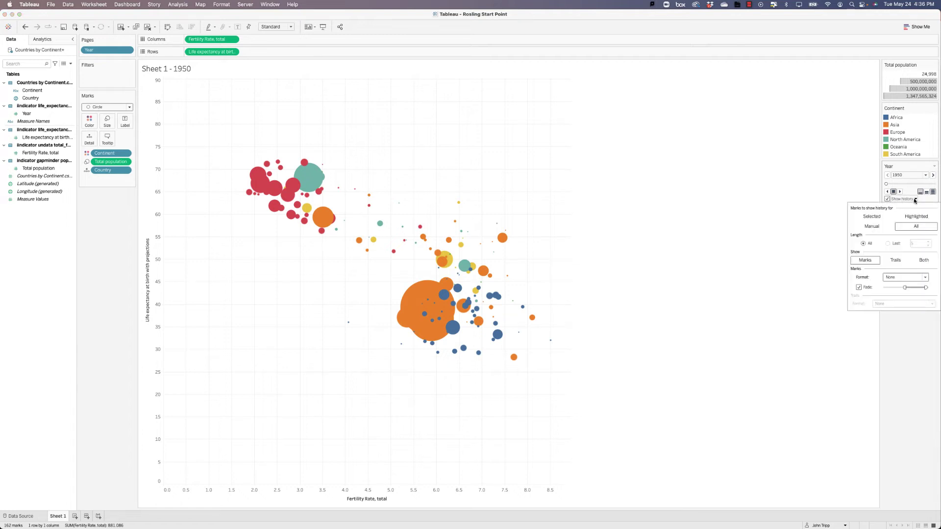
{"action": "left_click", "coordinate": [911, 226]}
{"action": "left_click", "coordinate": [895, 328]}
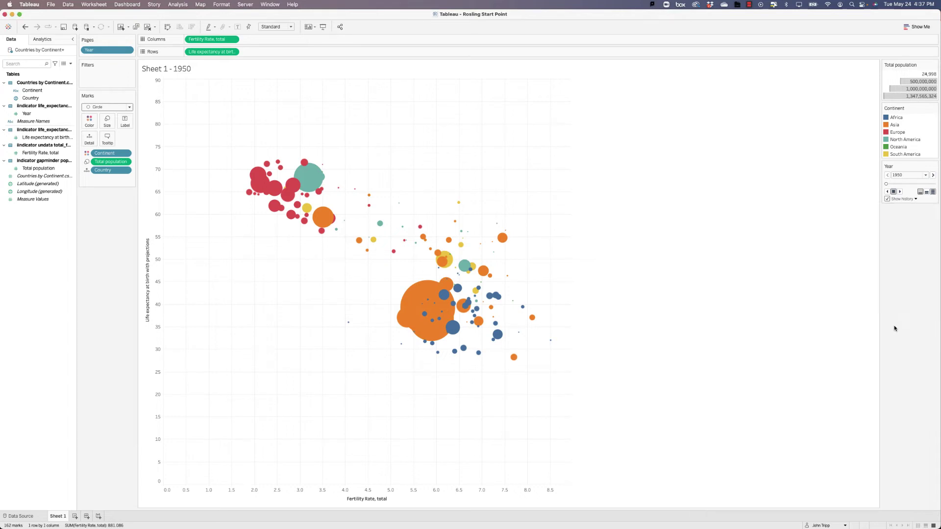
{"action": "left_click", "coordinate": [932, 193]}
{"action": "left_click", "coordinate": [901, 192]}
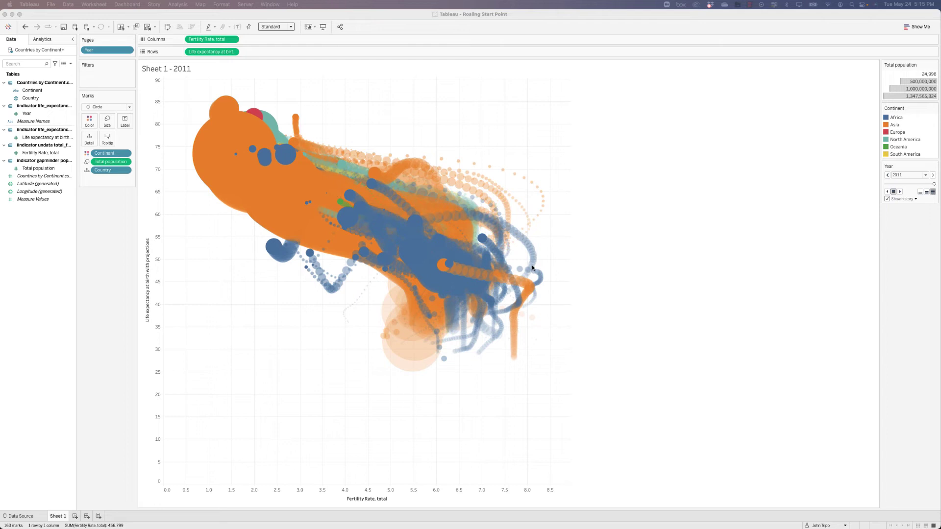
- Lower the history bubbles' opacity to about 25% in the Show history mark format
{"action": "left_click", "coordinate": [916, 198]}
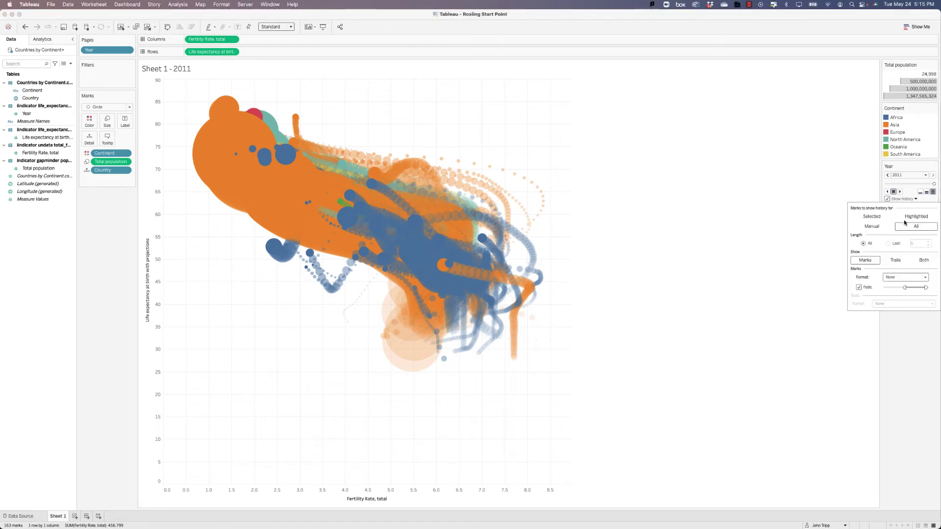
{"action": "left_click", "coordinate": [926, 278]}
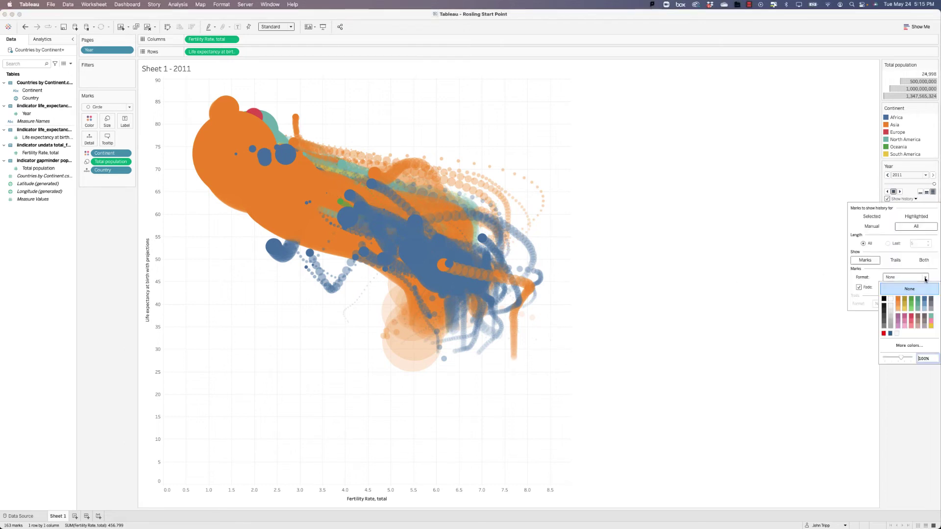
{"action": "left_click_drag", "start_coordinate": [900, 357], "coordinate": [895, 360]}
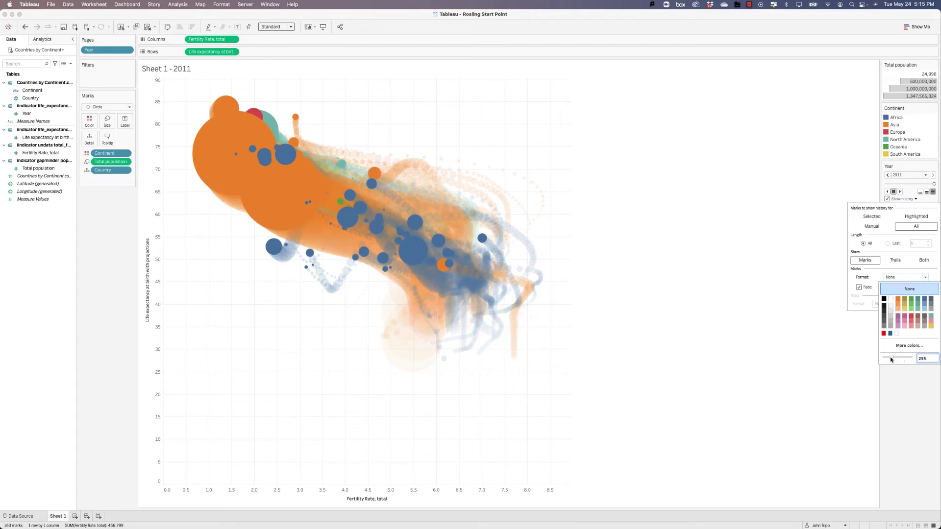
{"action": "left_click", "coordinate": [895, 393]}
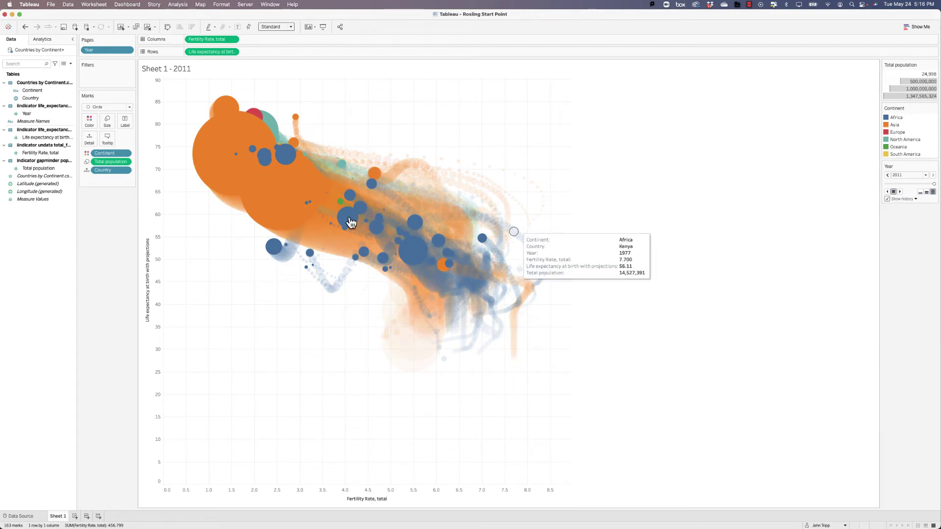
{"action": "left_click", "coordinate": [914, 200]}
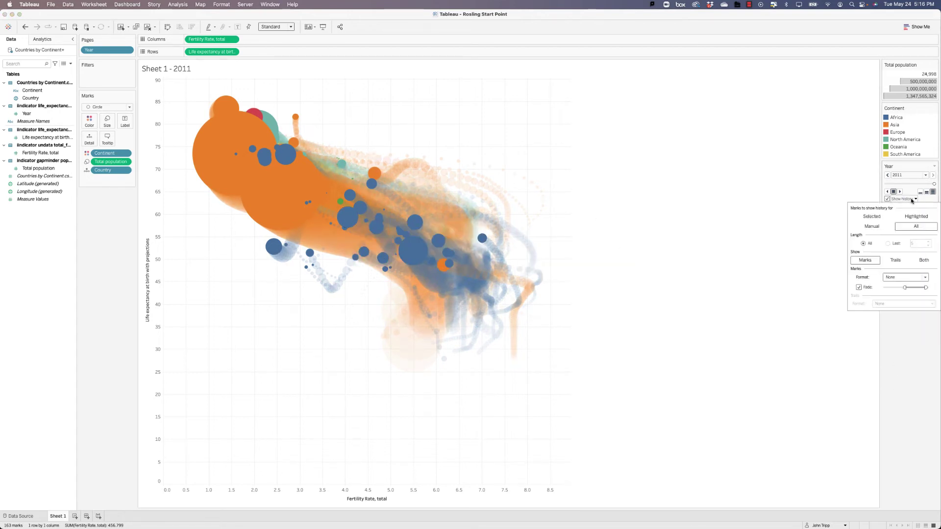
{"action": "left_click", "coordinate": [904, 279]}
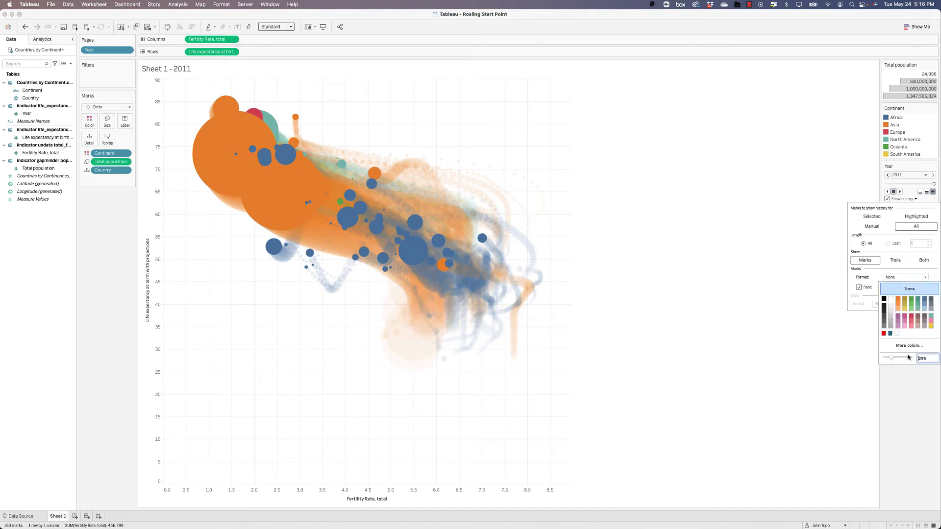
{"action": "left_click", "coordinate": [916, 394]}
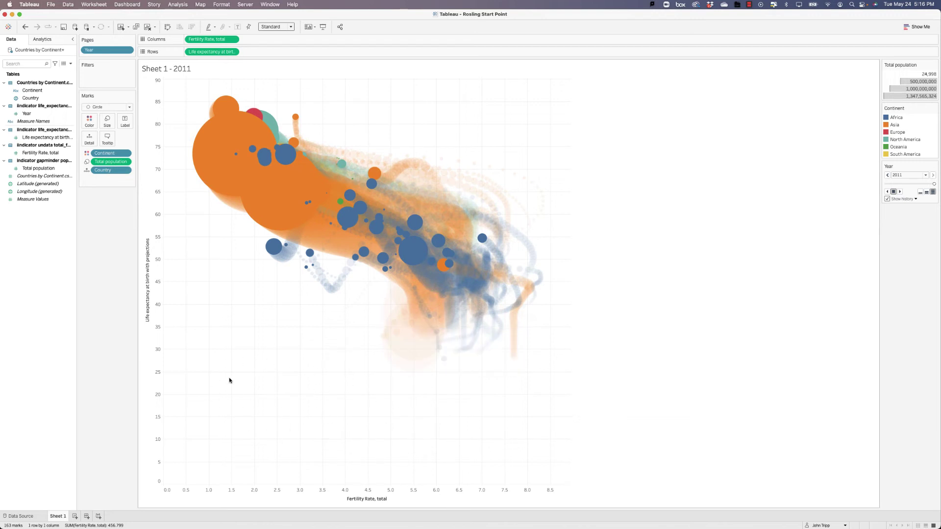
- Change the sheet fit from Standard to Entire View
{"action": "left_click", "coordinate": [290, 28]}
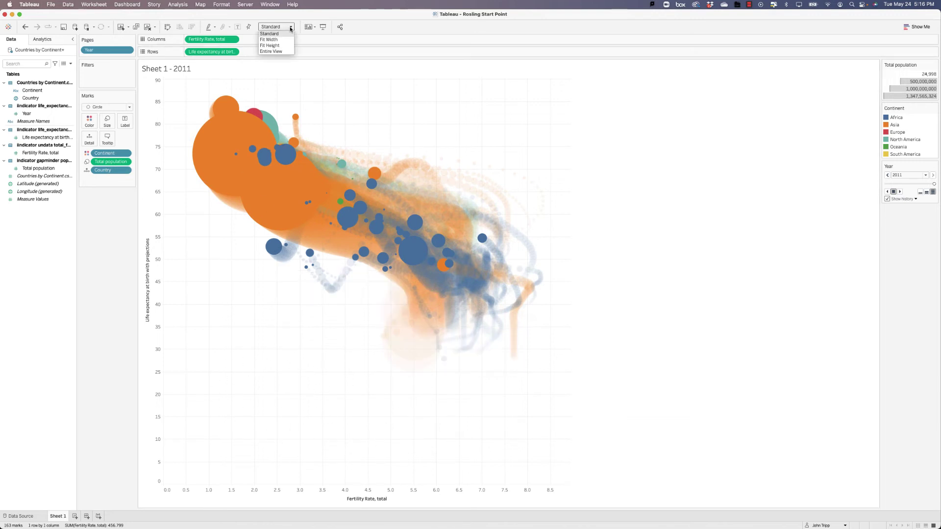
{"action": "left_click", "coordinate": [282, 51]}
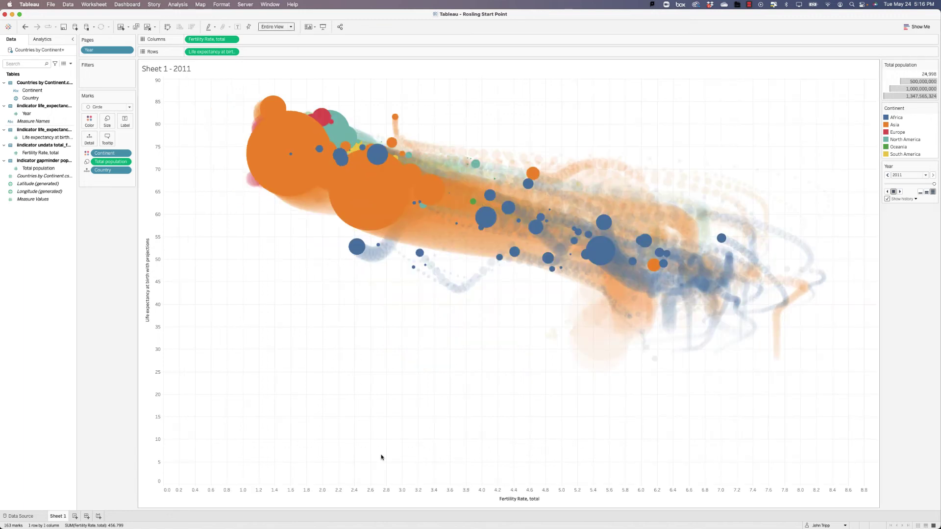
- Fix the fertility rate axis major tick marks at an interval of 1
{"action": "right_click", "coordinate": [375, 495]}
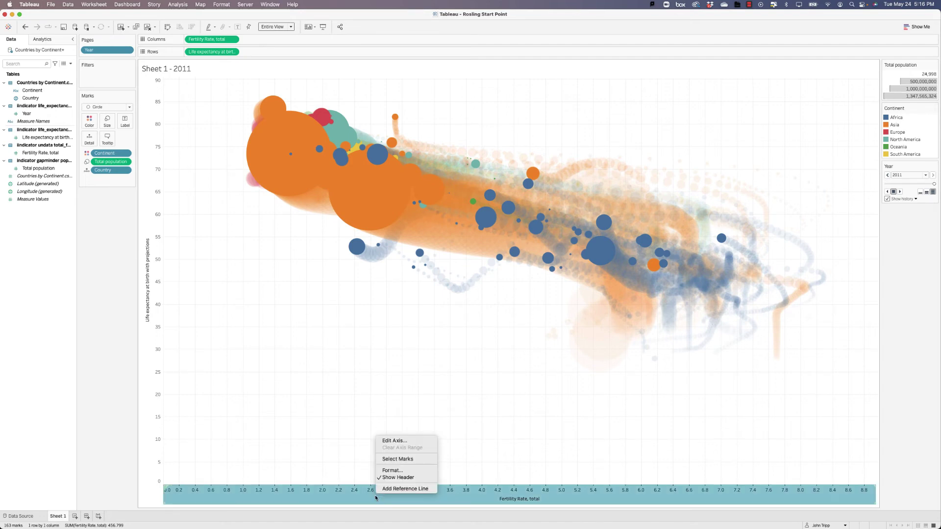
{"action": "left_click", "coordinate": [394, 441]}
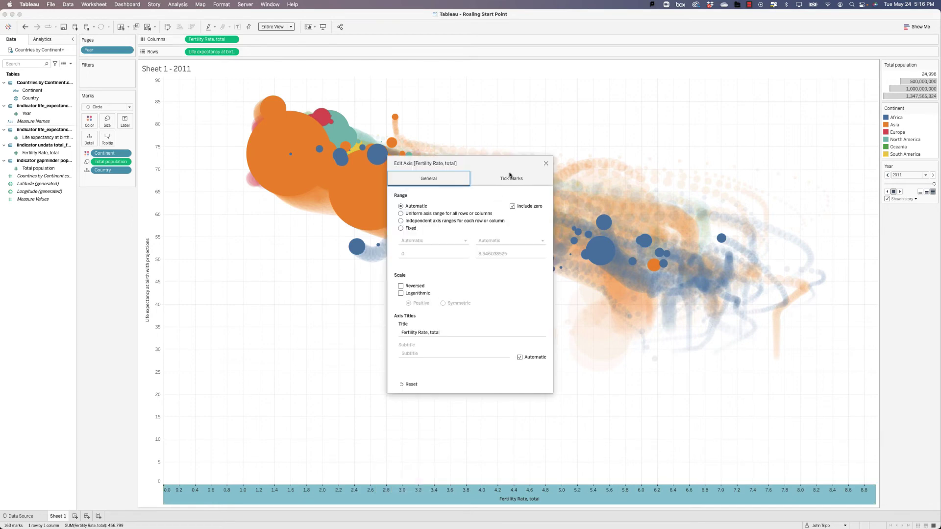
{"action": "left_click", "coordinate": [509, 175]}
{"action": "left_click", "coordinate": [415, 214]}
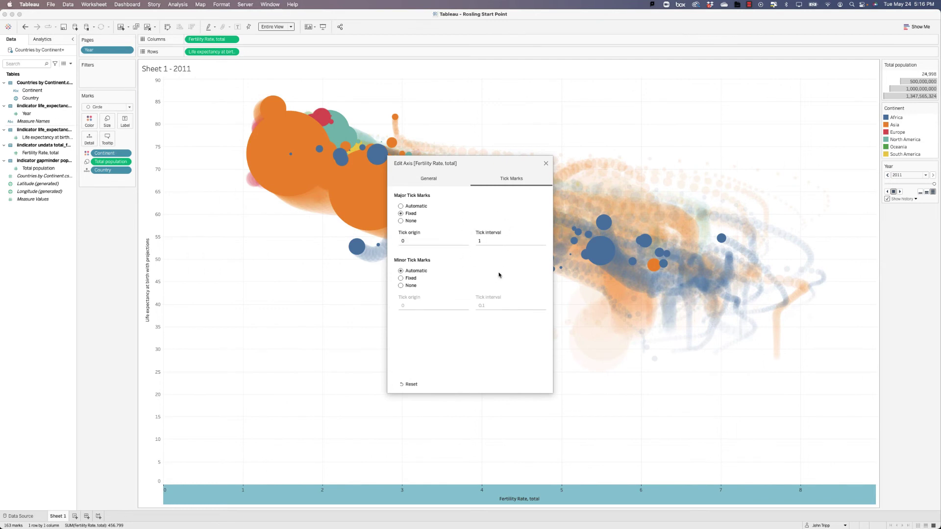
{"action": "left_click", "coordinate": [546, 163]}
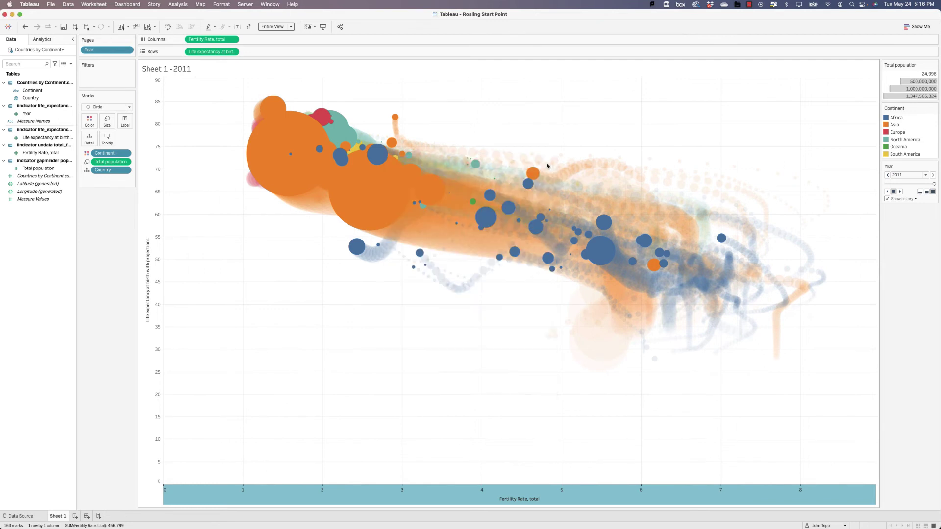
- Fix the life expectancy axis major tick marks at an interval of 10
{"action": "right_click", "coordinate": [153, 177]}
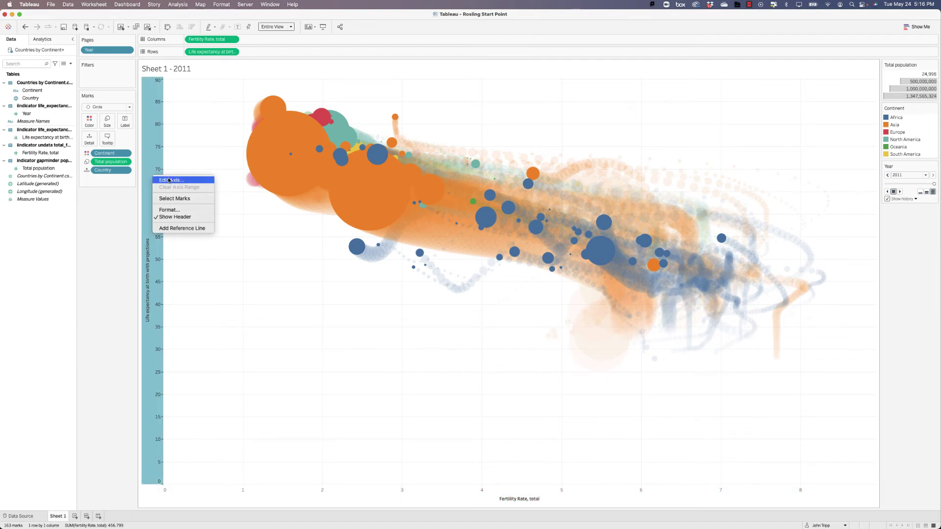
{"action": "left_click", "coordinate": [170, 180]}
{"action": "left_click", "coordinate": [503, 179]}
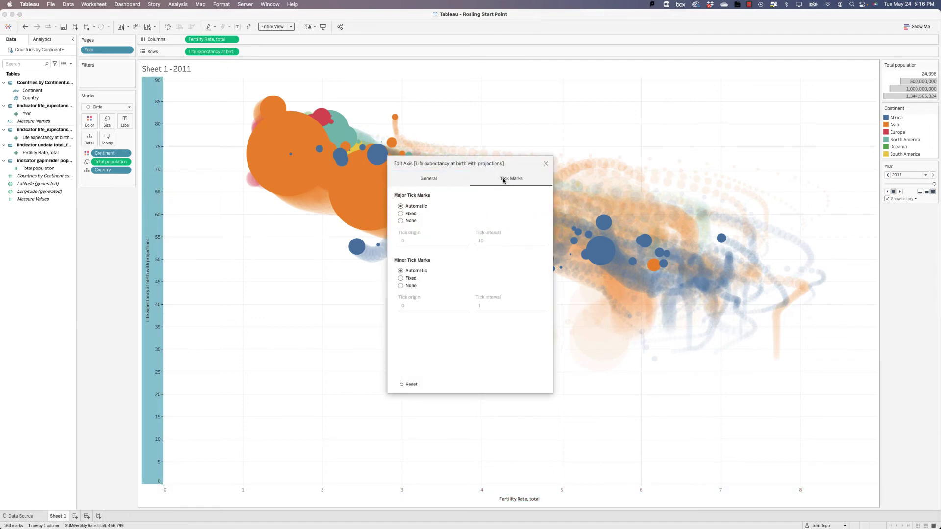
{"action": "left_click", "coordinate": [410, 214]}
{"action": "left_click", "coordinate": [410, 214]}
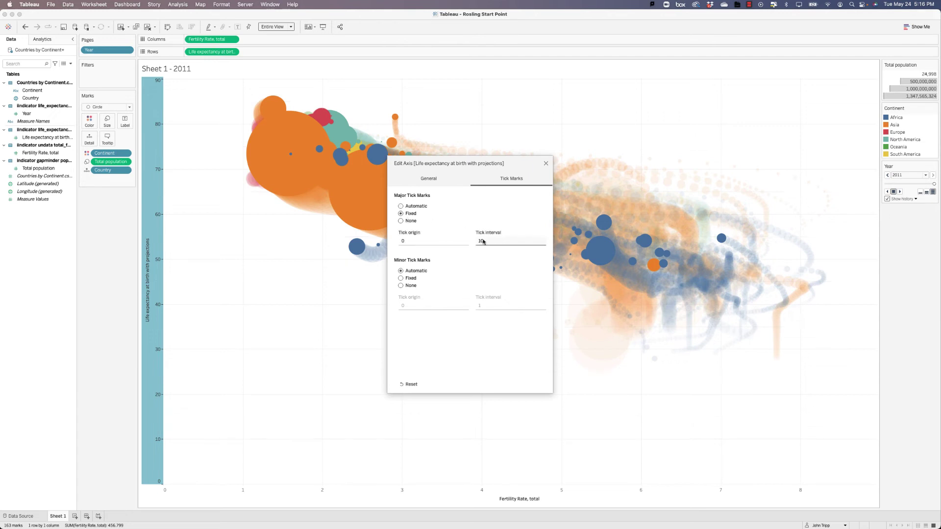
{"action": "left_click", "coordinate": [547, 165]}
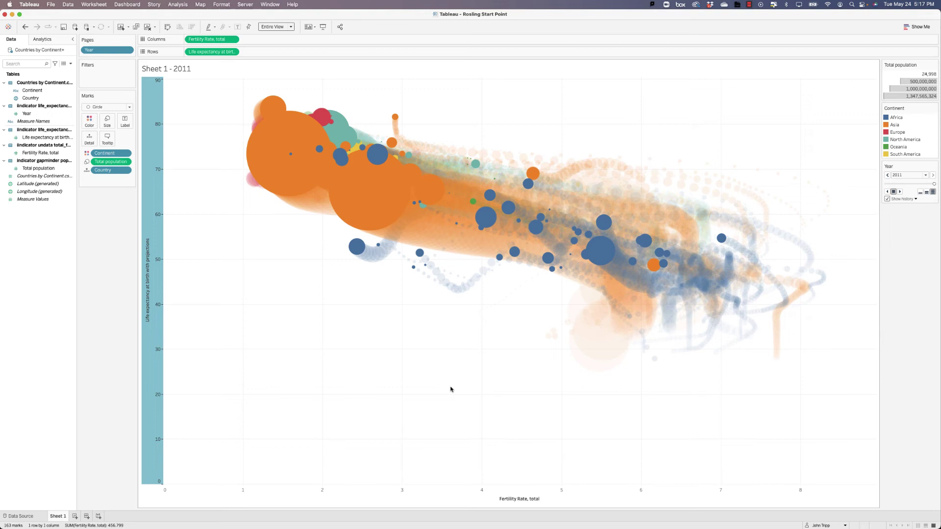
- Set Grid Lines to None on both the Rows and Columns line settings
{"action": "right_click", "coordinate": [319, 350]}
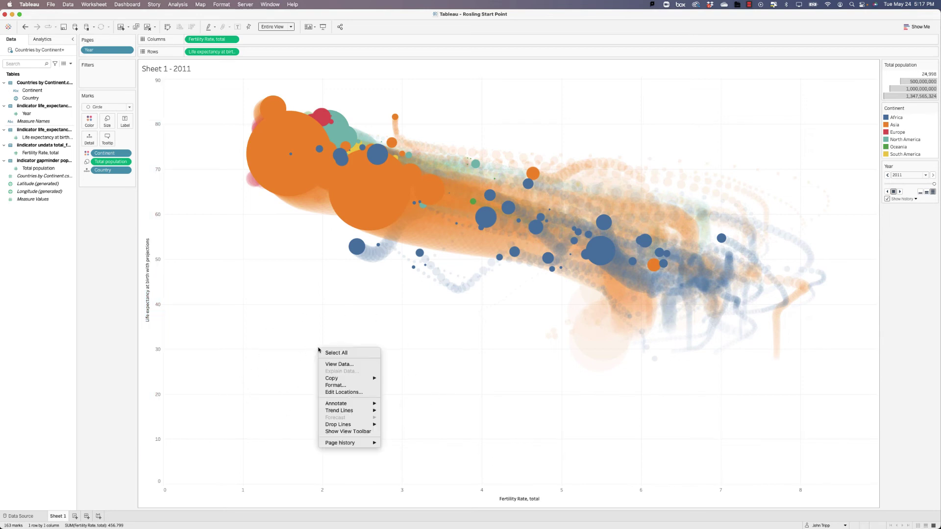
{"action": "left_click", "coordinate": [332, 386]}
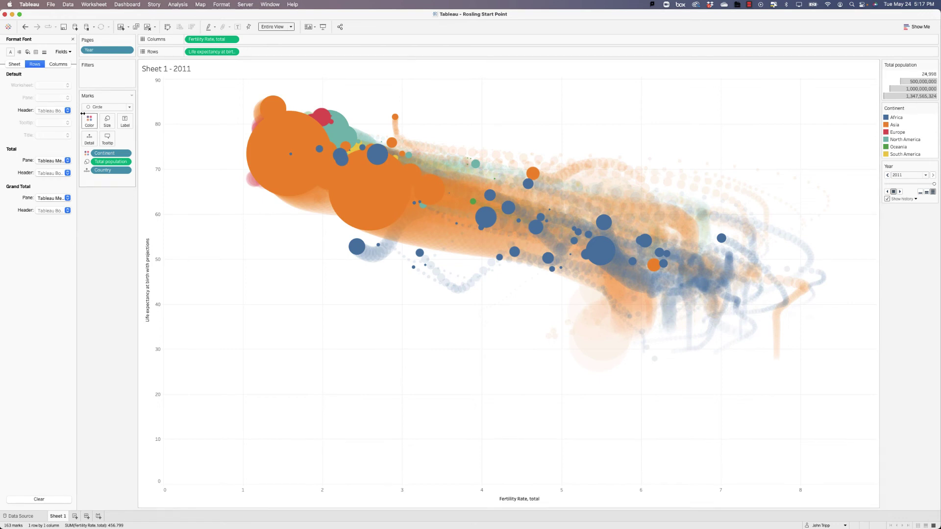
{"action": "left_click", "coordinate": [44, 52]}
{"action": "left_click", "coordinate": [14, 65]}
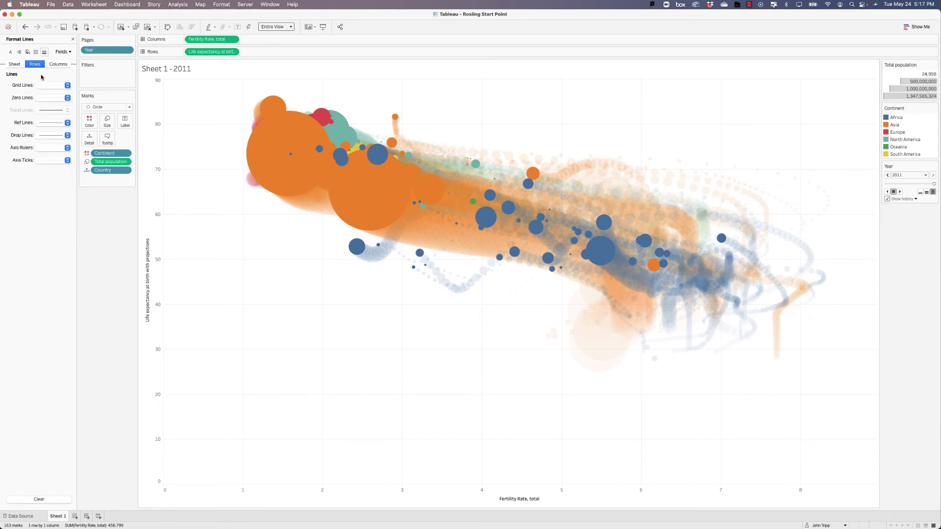
{"action": "left_click", "coordinate": [48, 86]}
{"action": "left_click", "coordinate": [66, 96]}
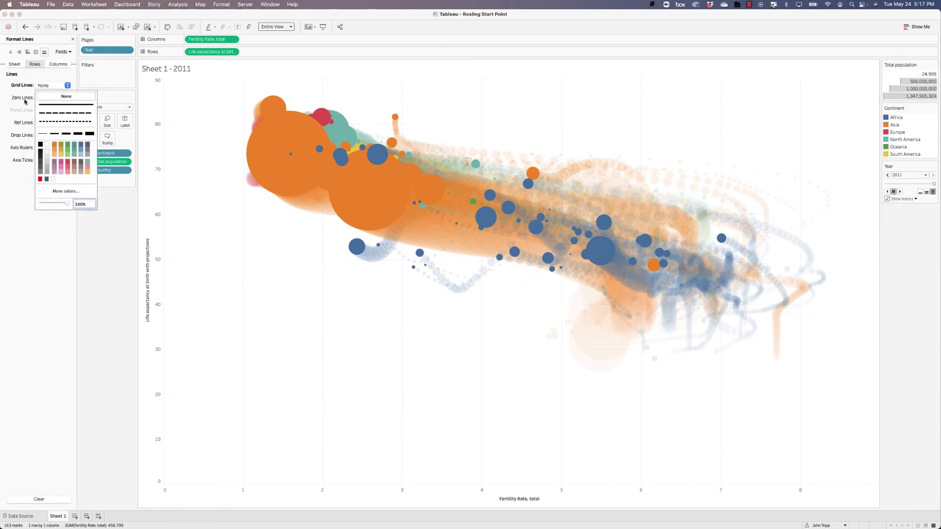
{"action": "left_click", "coordinate": [56, 71]}
{"action": "left_click", "coordinate": [57, 65]}
{"action": "left_click", "coordinate": [52, 85]}
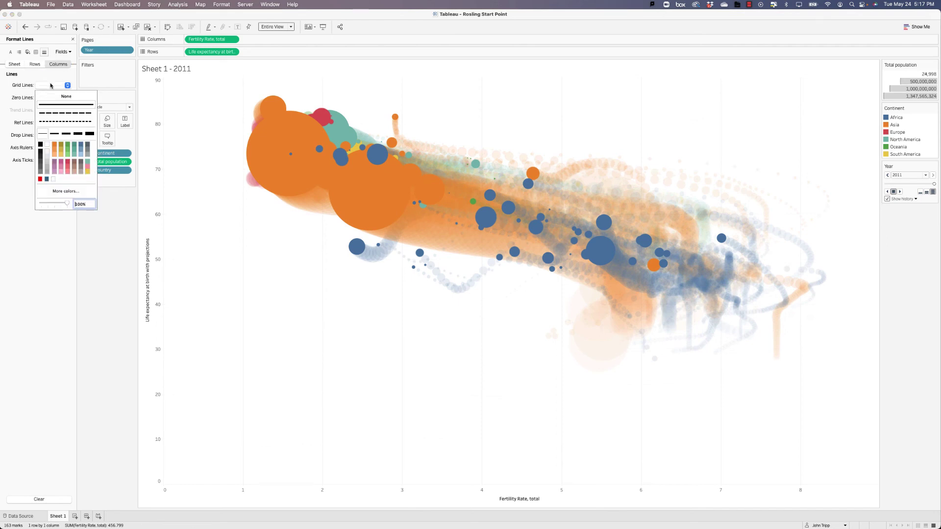
{"action": "left_click", "coordinate": [55, 96]}
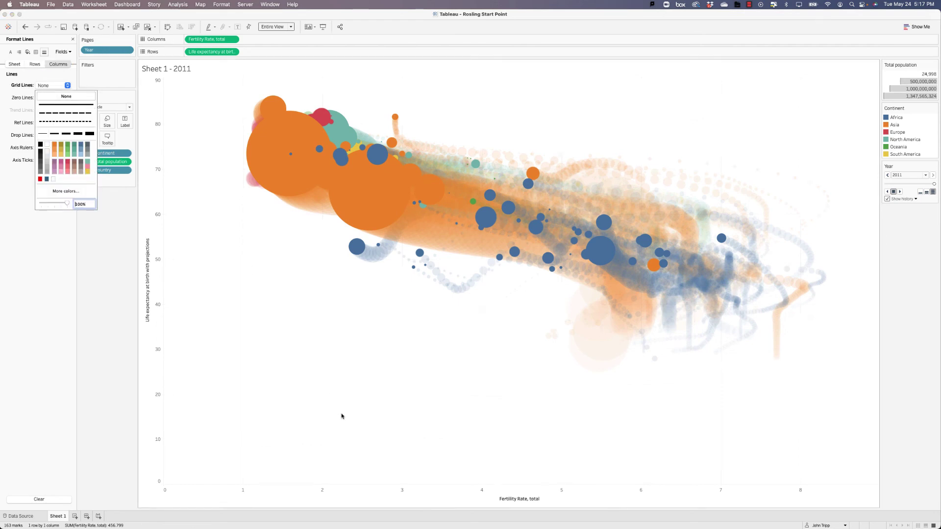
{"action": "left_click", "coordinate": [341, 416]}
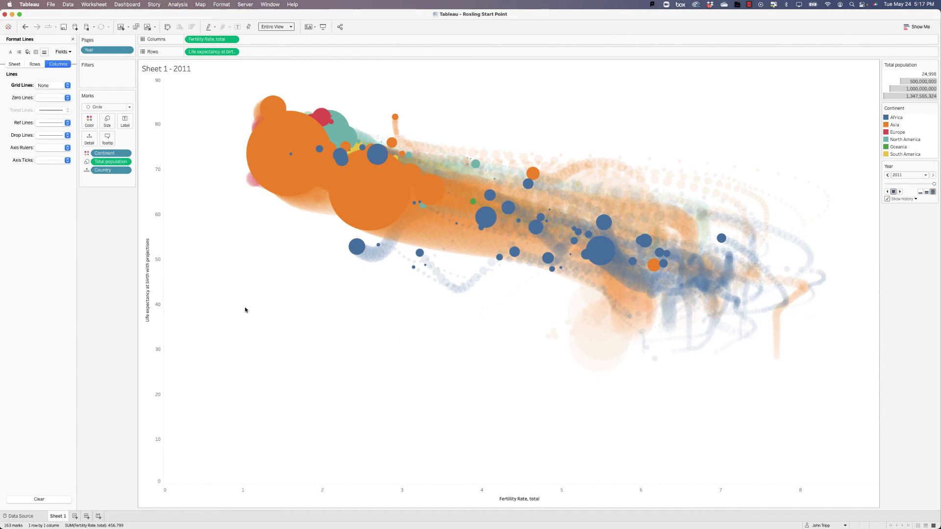
- Add an area annotation to the chart containing the inserted Page Name field
{"action": "right_click", "coordinate": [265, 385]}
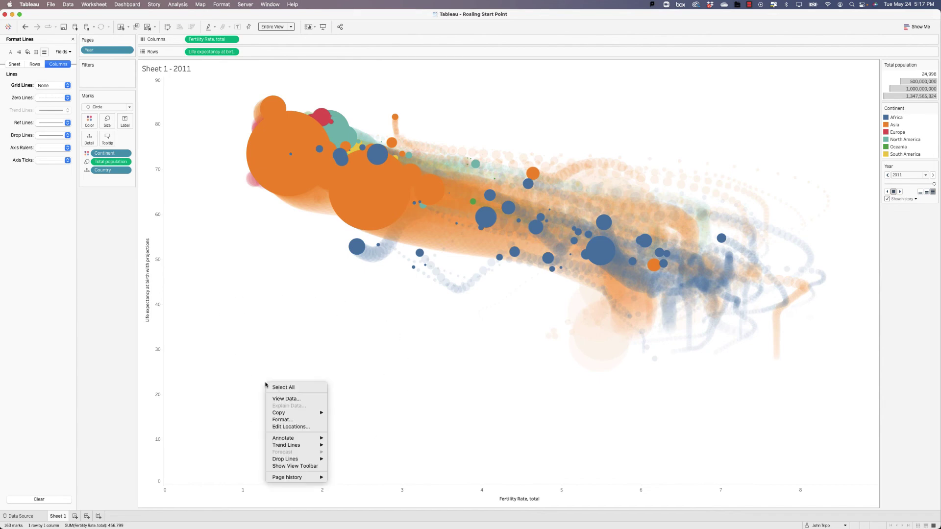
{"action": "mouse_move", "coordinate": [312, 439]}
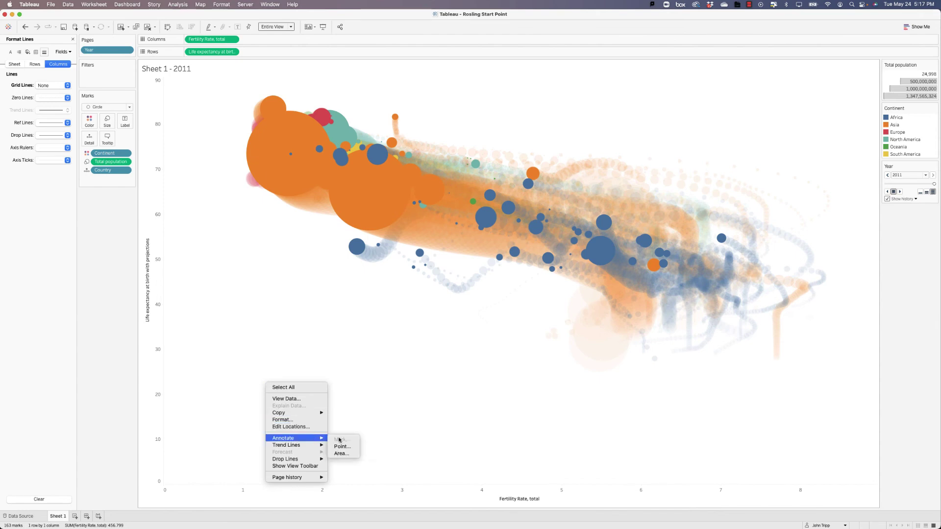
{"action": "left_click", "coordinate": [344, 454]}
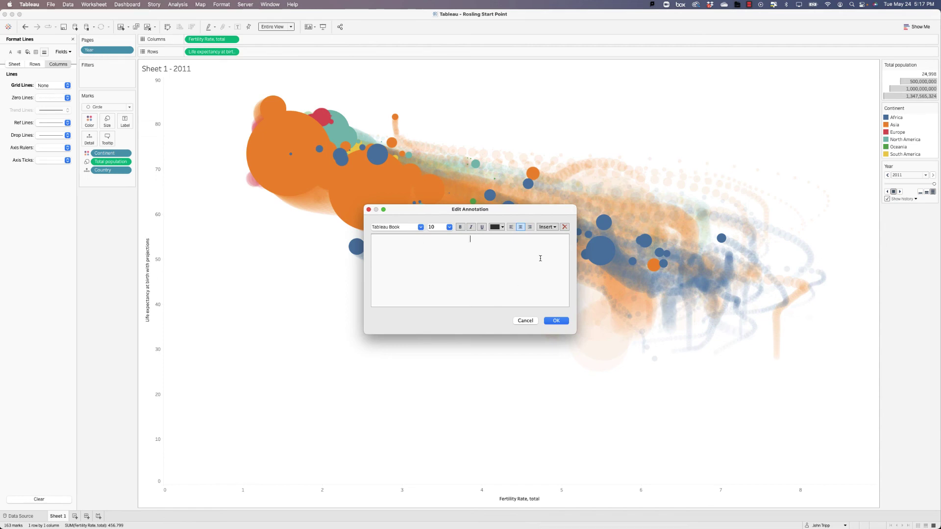
{"action": "left_click", "coordinate": [554, 227]}
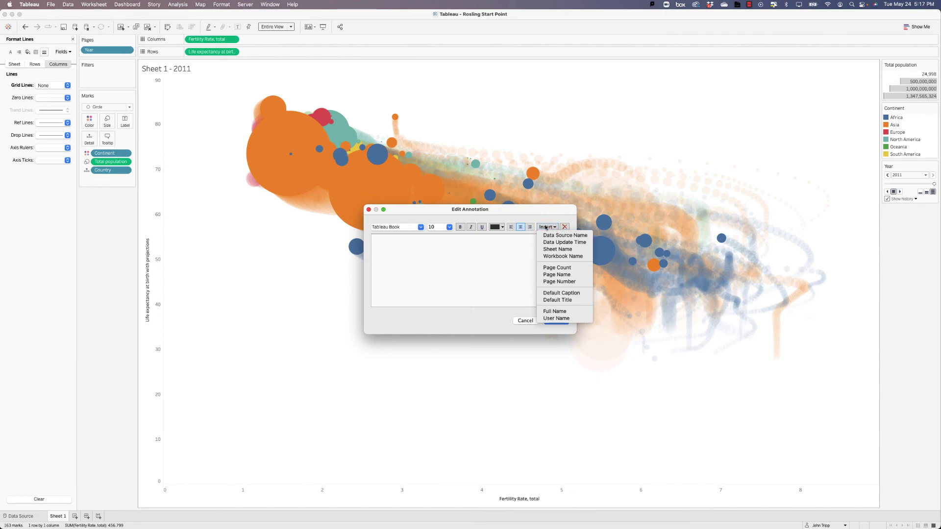
{"action": "left_click", "coordinate": [560, 275]}
- Format the Page Name annotation text as size 48, grey and bold, then confirm it
{"action": "left_click_drag", "start_coordinate": [494, 241], "coordinate": [440, 240]}
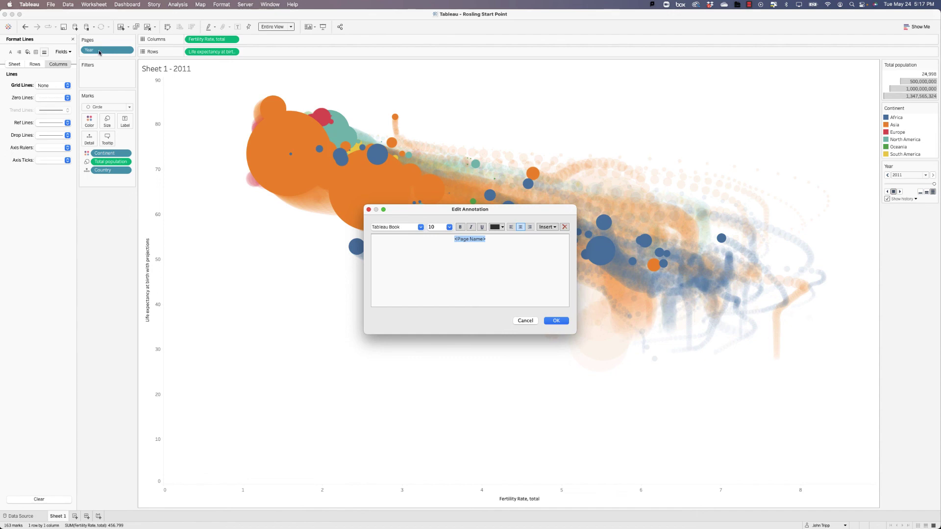
{"action": "left_click", "coordinate": [509, 241]}
{"action": "left_click_drag", "start_coordinate": [437, 243], "coordinate": [488, 240]}
{"action": "left_click", "coordinate": [450, 227]}
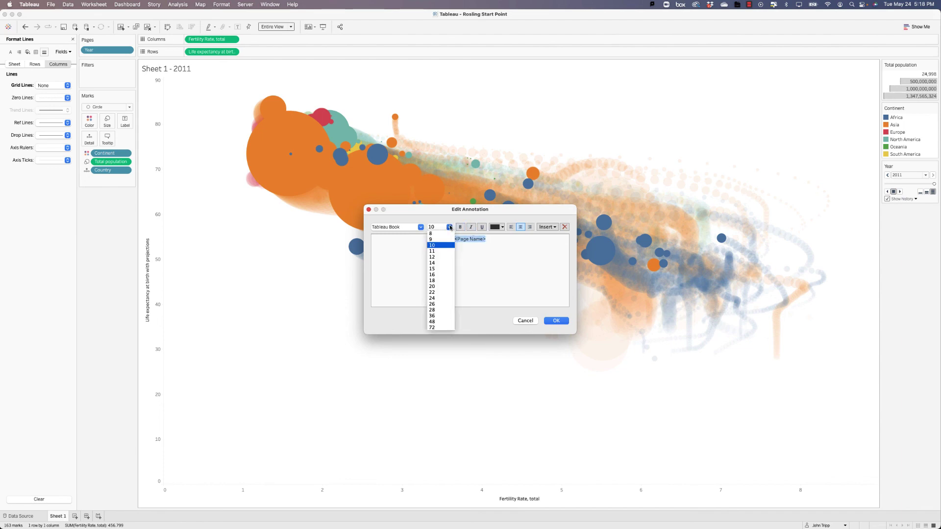
{"action": "left_click", "coordinate": [443, 322]}
{"action": "left_click_drag", "start_coordinate": [392, 252], "coordinate": [557, 249]}
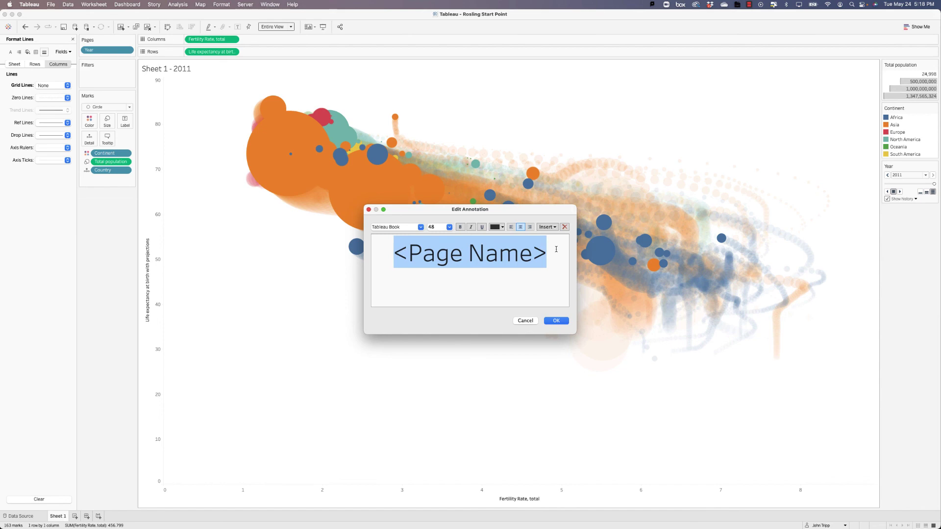
{"action": "left_click", "coordinate": [503, 227]}
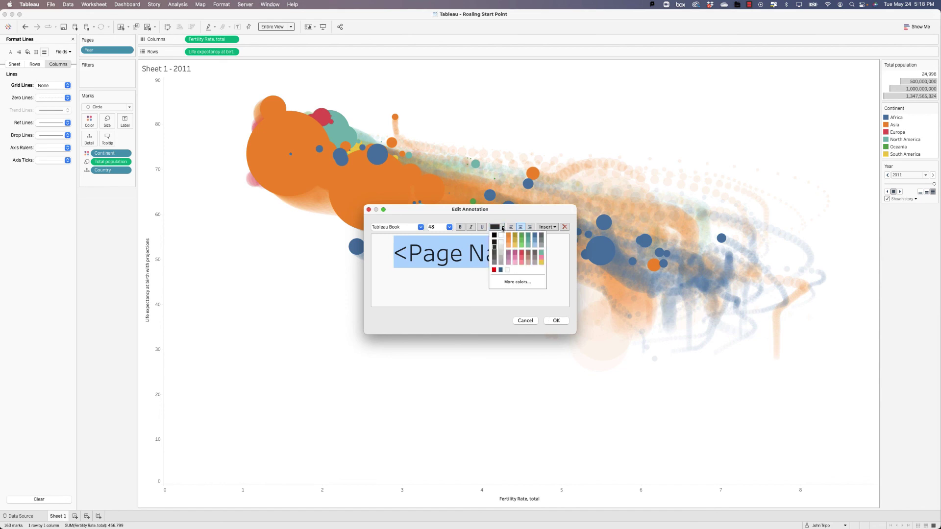
{"action": "left_click", "coordinate": [495, 262]}
{"action": "left_click", "coordinate": [461, 228]}
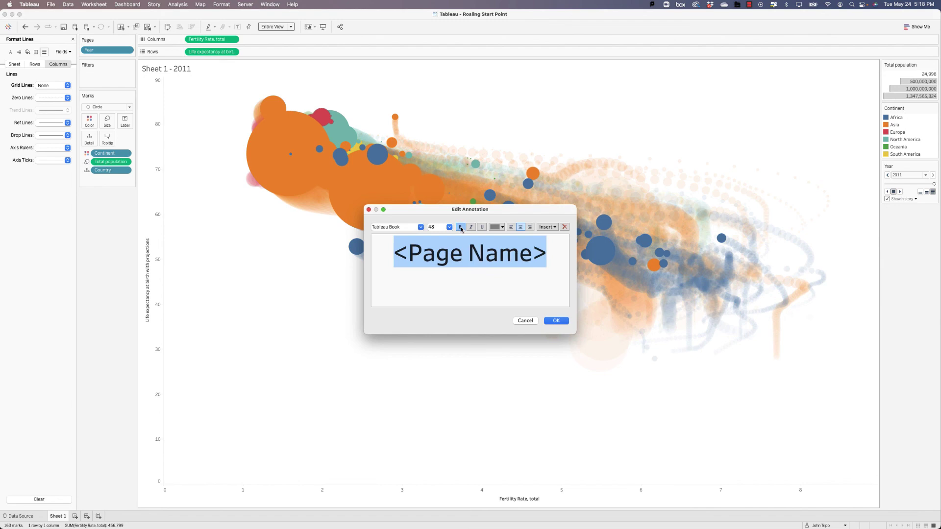
{"action": "left_click", "coordinate": [556, 321]}
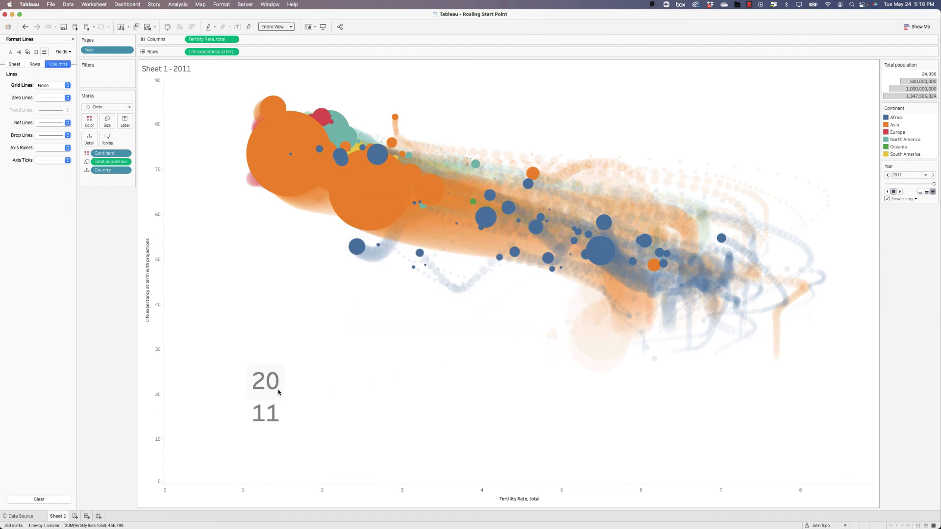
- Widen and heighten the year annotation box so 2011 fits on one line
{"action": "left_click", "coordinate": [280, 392]}
{"action": "left_click_drag", "start_coordinate": [284, 388], "coordinate": [399, 388]}
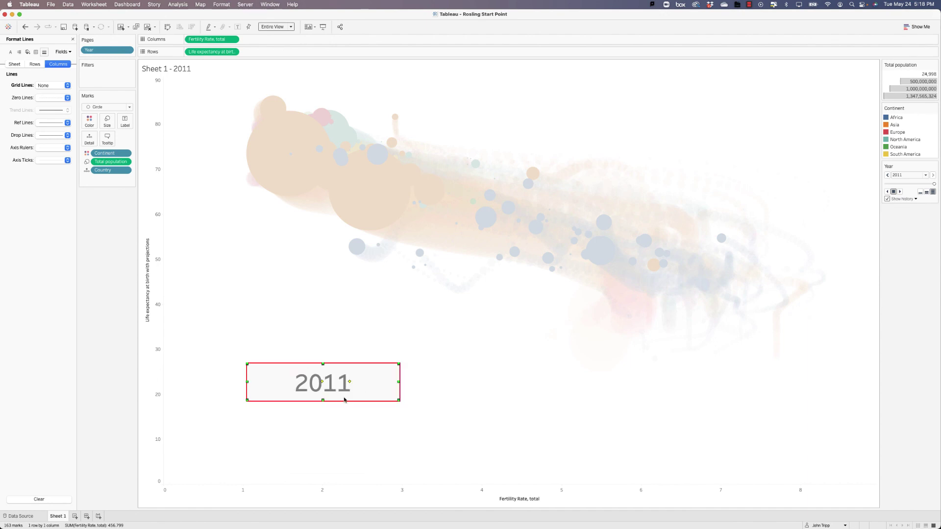
{"action": "left_click_drag", "start_coordinate": [323, 402], "coordinate": [322, 419]}
{"action": "left_click", "coordinate": [286, 338]}
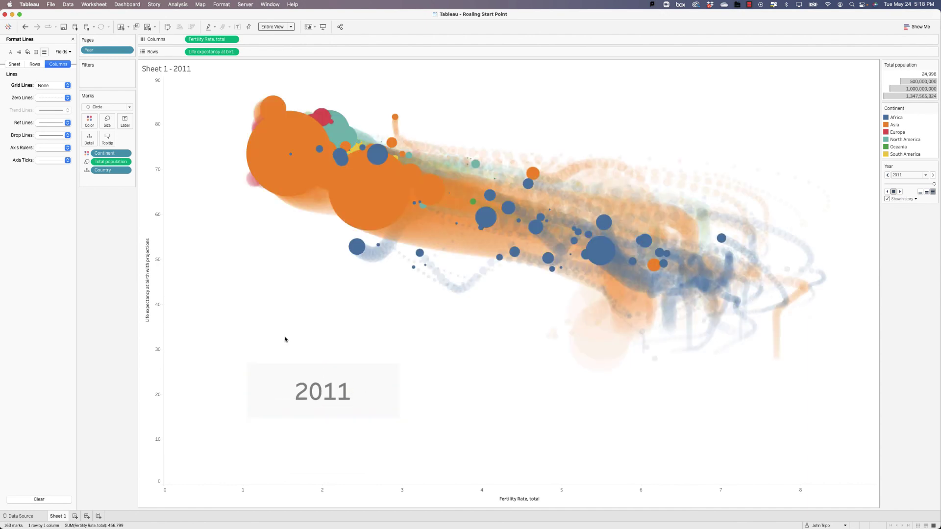
- Set the year annotation's Shading to None in its Format pane
{"action": "left_click", "coordinate": [279, 389]}
{"action": "right_click", "coordinate": [279, 390]}
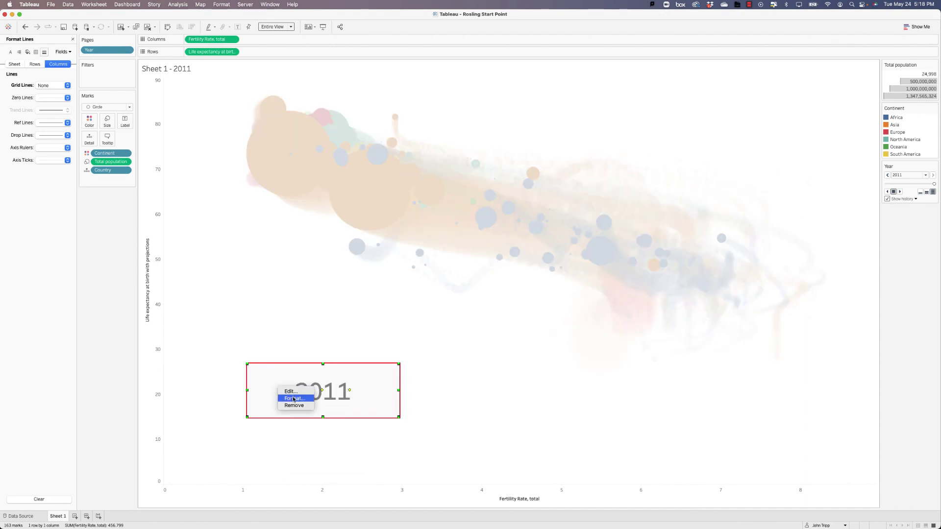
{"action": "left_click", "coordinate": [293, 399]}
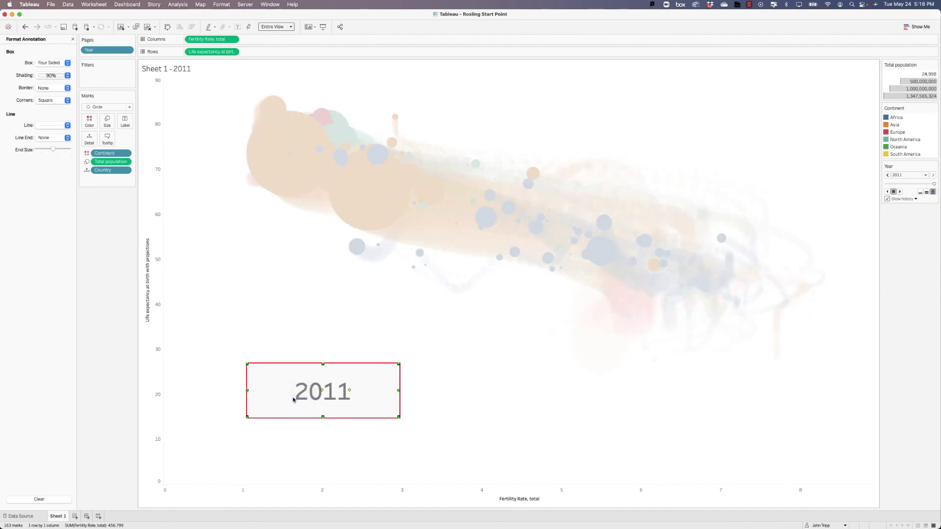
{"action": "left_click", "coordinate": [51, 75]}
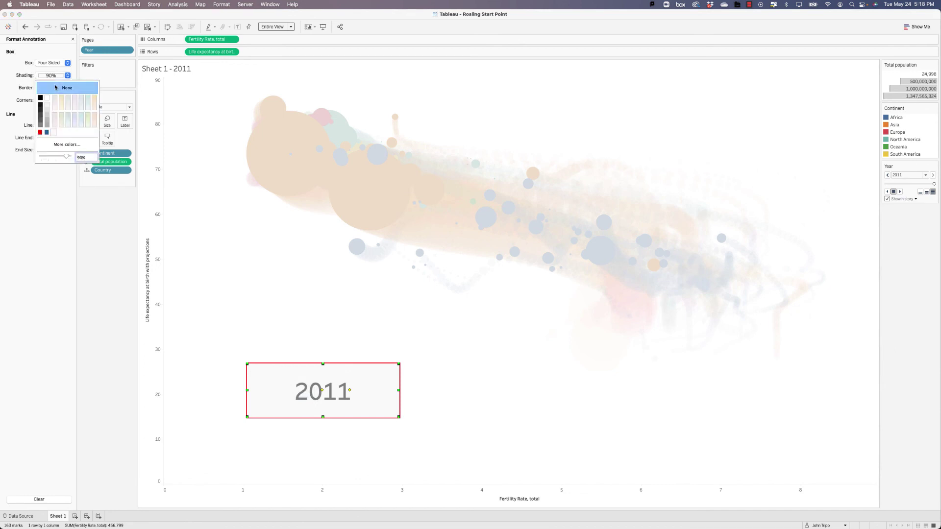
{"action": "left_click", "coordinate": [67, 88]}
{"action": "left_click", "coordinate": [273, 240]}
{"action": "left_click", "coordinate": [275, 242]}
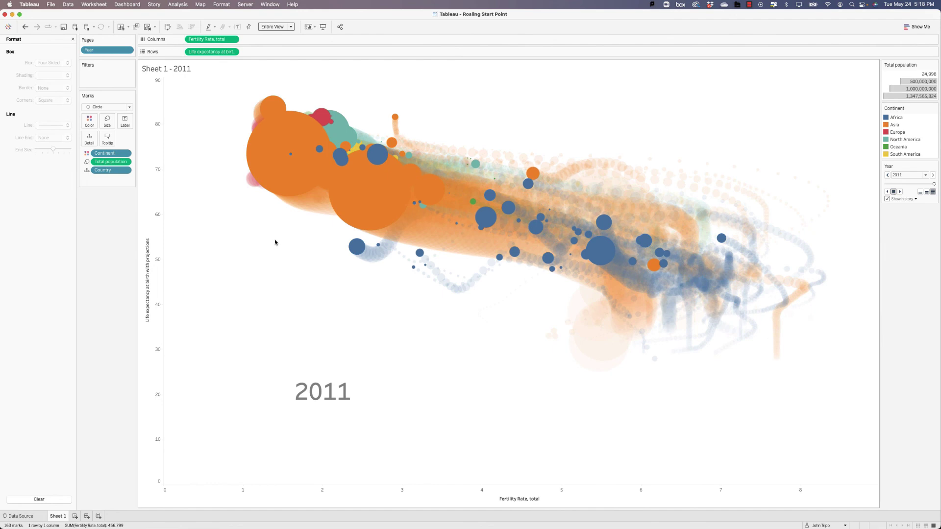